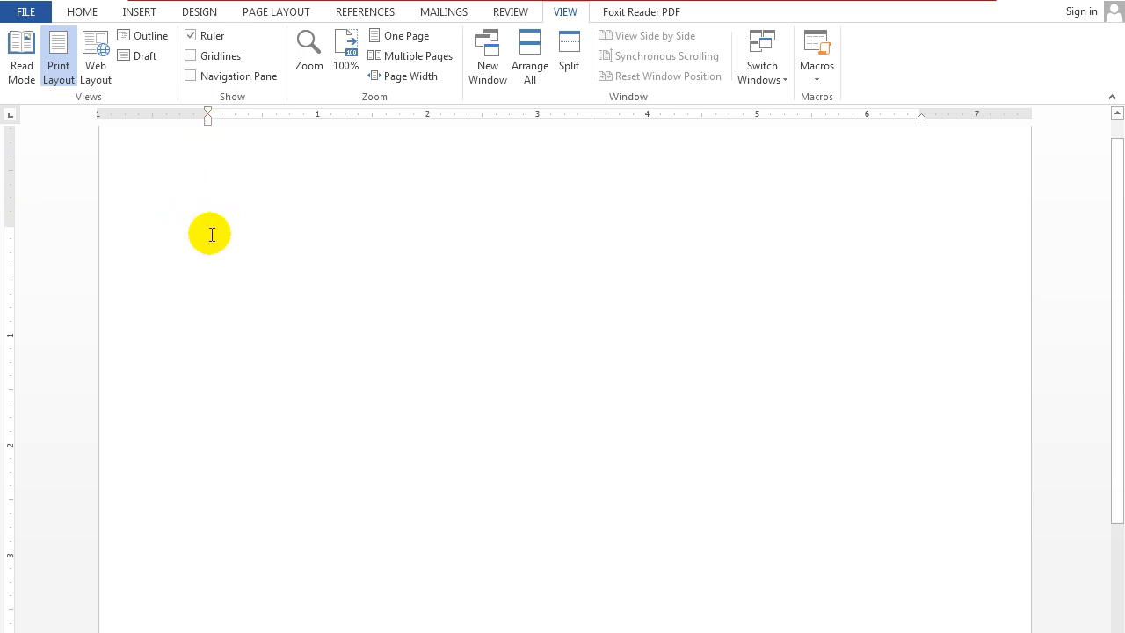
# Enter a person's full name, with first, middle and last names, on the first line of the blank document.
pyautogui.press('Tab')
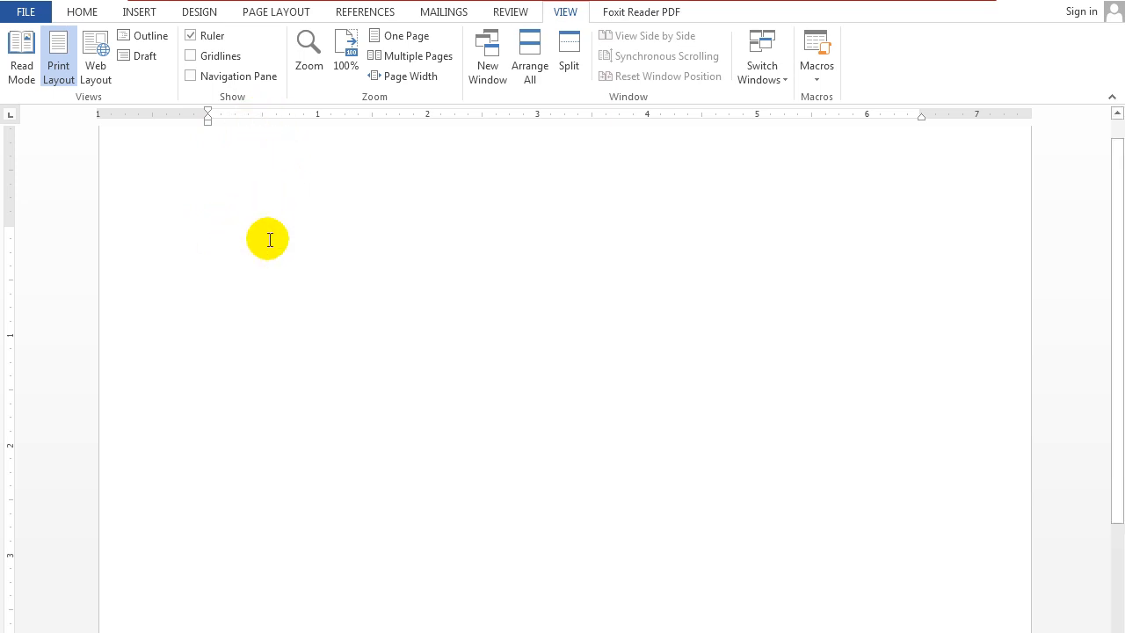
pyautogui.press('Tab')
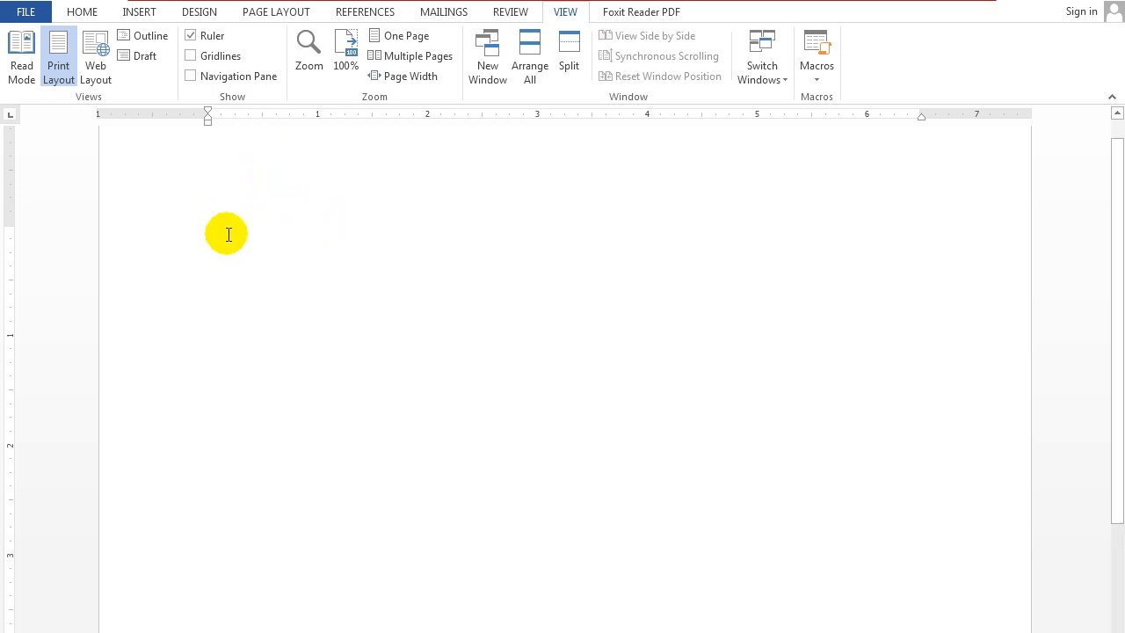
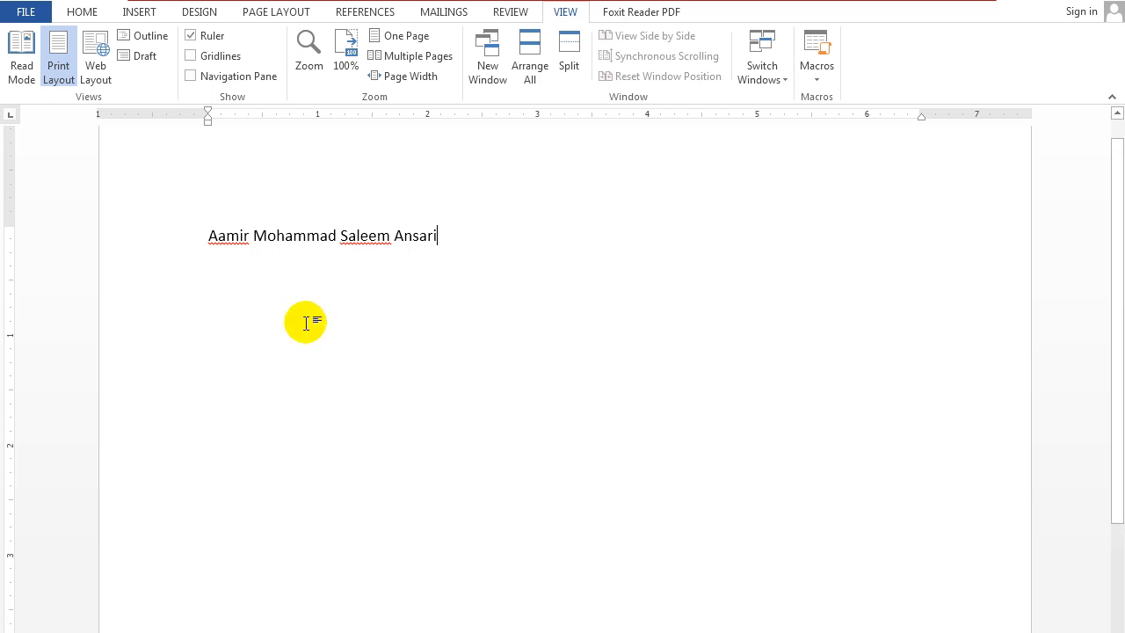
# Try to separate the parts of the full name with extra spaces, and undo that spacing.
pyautogui.click(253, 236)
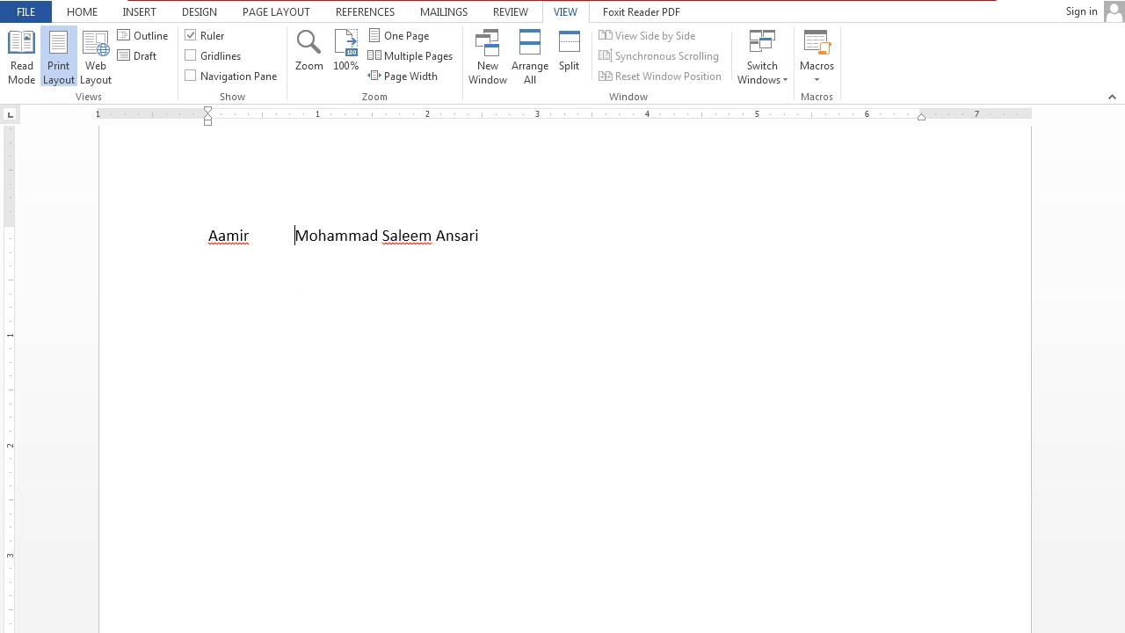
pyautogui.click(458, 236)
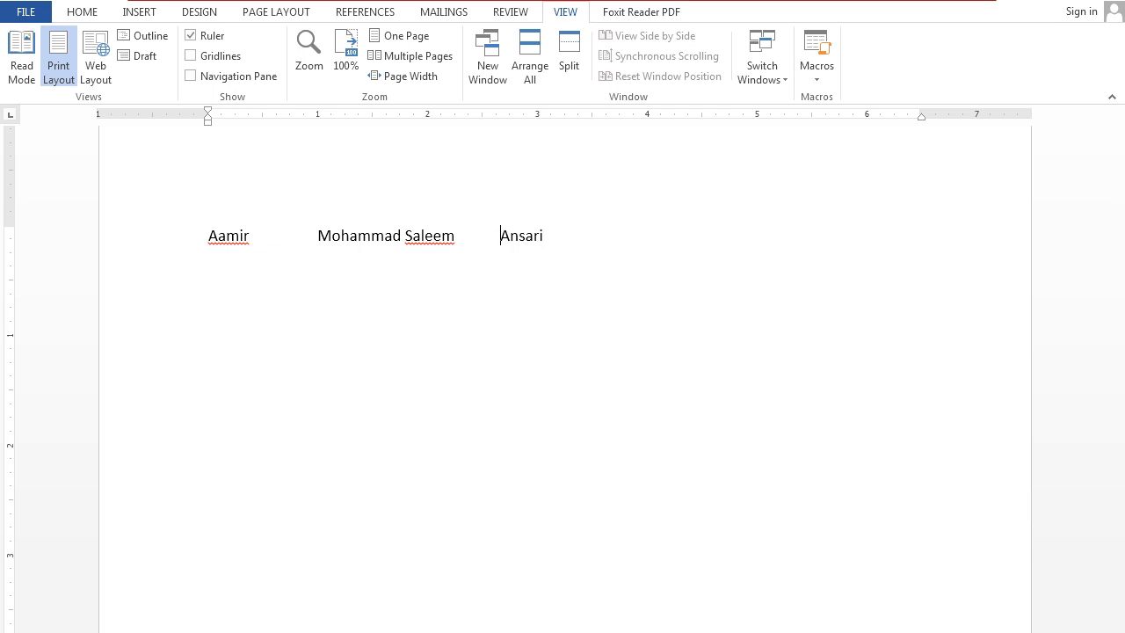
pyautogui.hotkey('ctrl', 'z')
pyautogui.hotkey('ctrl', 'z')
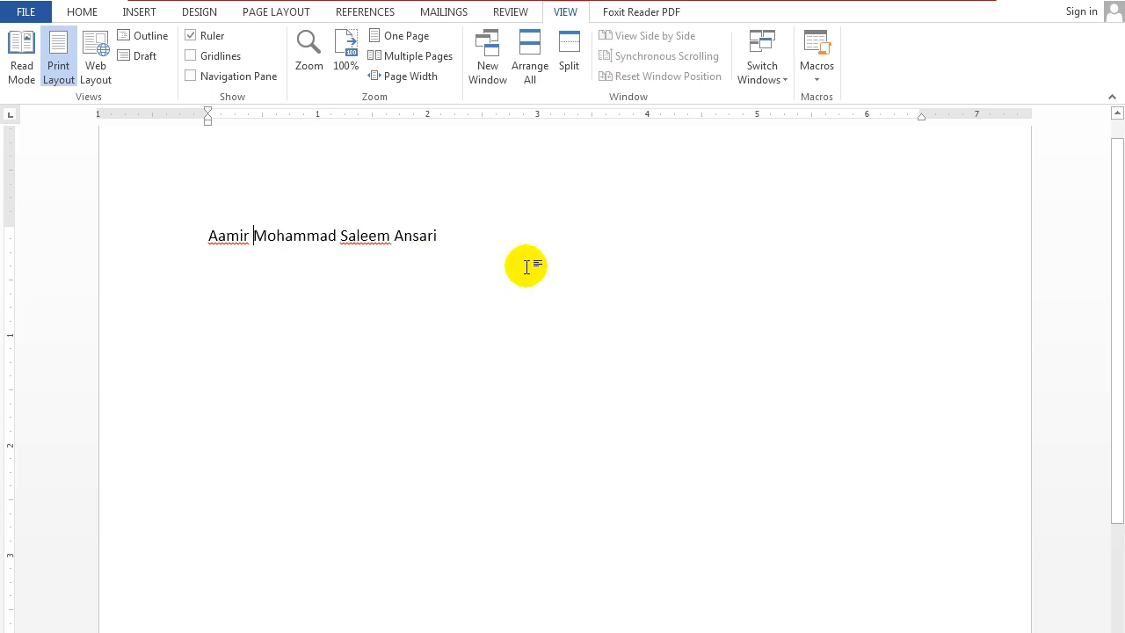
# Try to spread the first, middle and last names across the line with repeated default tabs.
pyautogui.press('Tab')
pyautogui.press('Tab')
pyautogui.press('Tab')
pyautogui.press('Tab')
pyautogui.press('Tab')
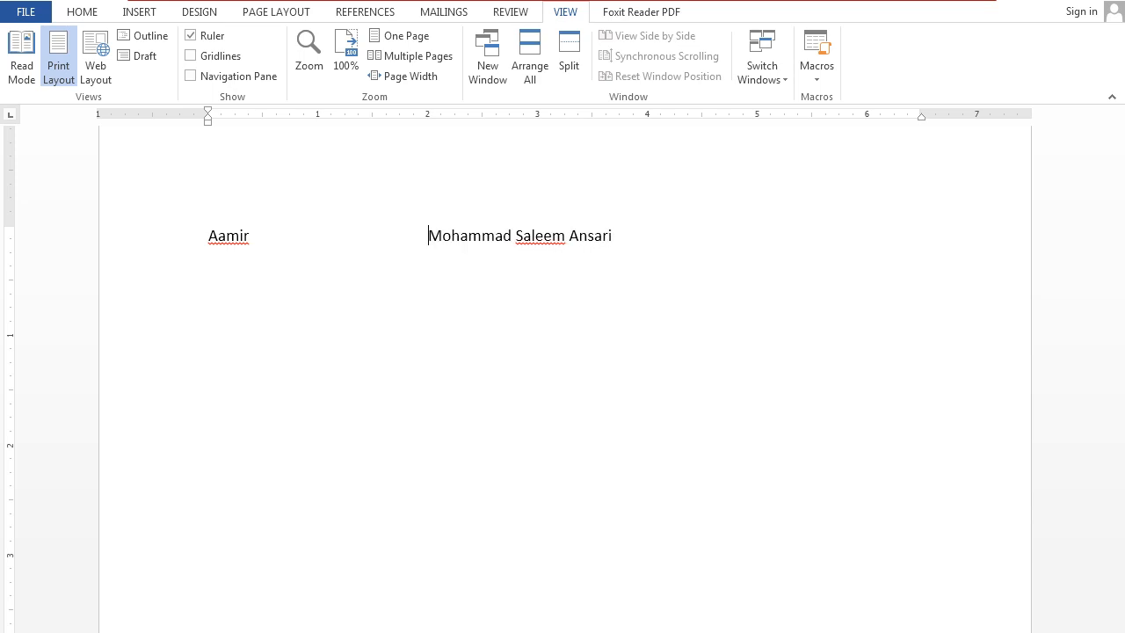
pyautogui.click(623, 233)
pyautogui.press('Tab')
pyautogui.press('Tab')
pyautogui.press('Tab')
pyautogui.press('Tab')
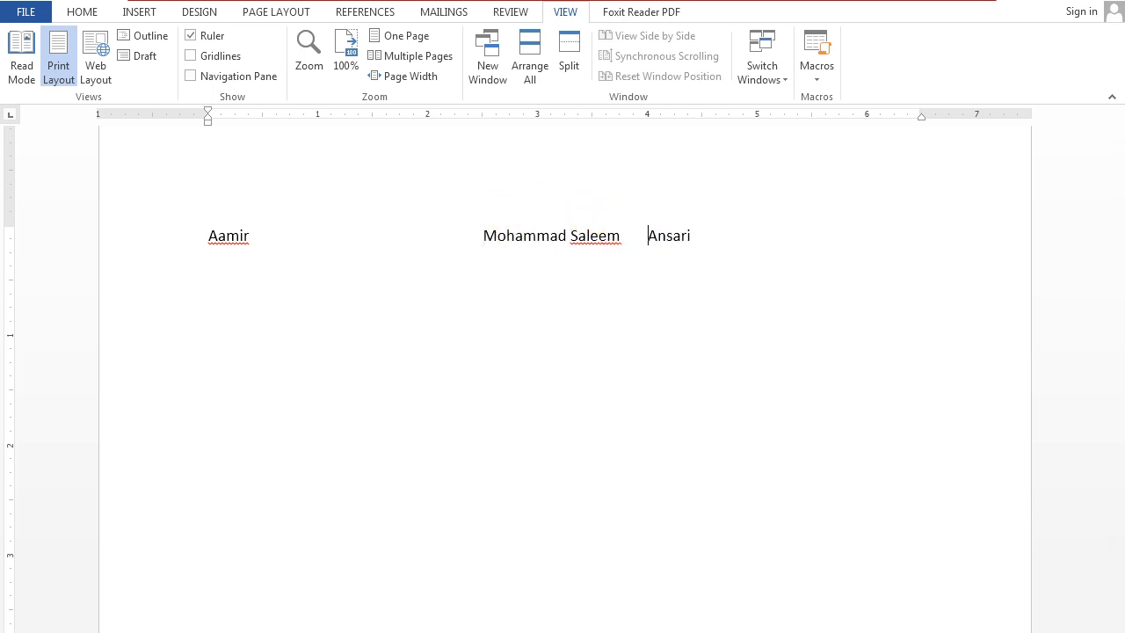
# Remove the repeated tabs before the middle and last names so the full name is closed up.
pyautogui.click(625, 234)
pyautogui.press('BackSpace')
pyautogui.press('BackSpace')
pyautogui.press('BackSpace')
pyautogui.press('BackSpace')
pyautogui.hotkey('ctrl', 'Left')
pyautogui.hotkey('ctrl', 'Left')
pyautogui.press('BackSpace')
pyautogui.press('BackSpace')
pyautogui.press('BackSpace')
pyautogui.press('BackSpace')
pyautogui.press('BackSpace')
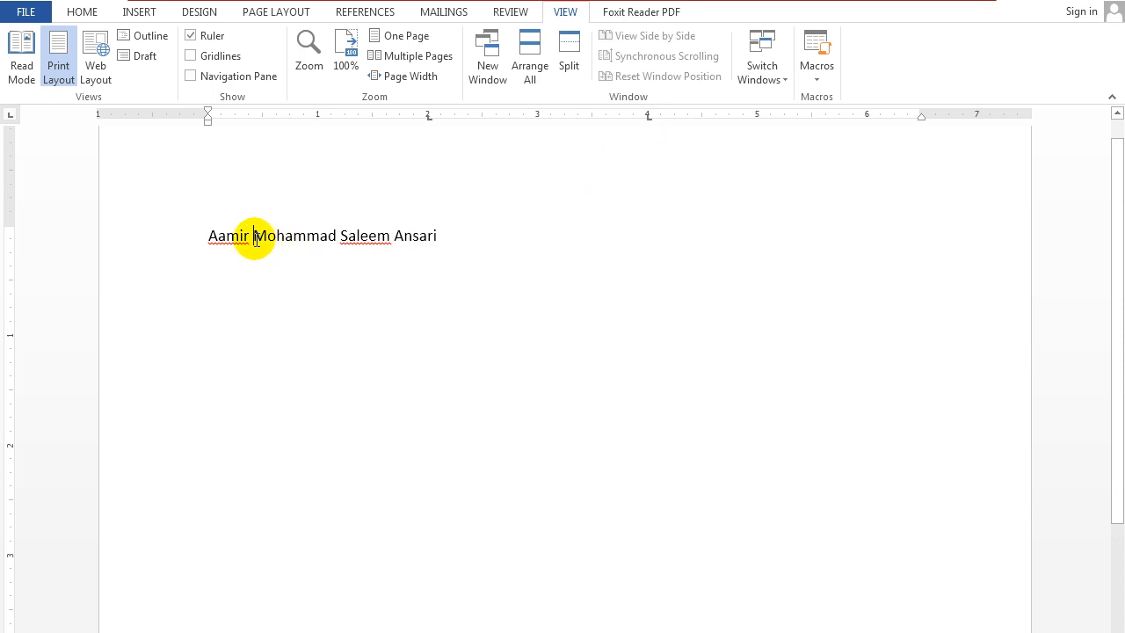
# Align the middle names to the 2-inch tab stop and the last name to the 4-inch tab stop.
pyautogui.press('Tab')
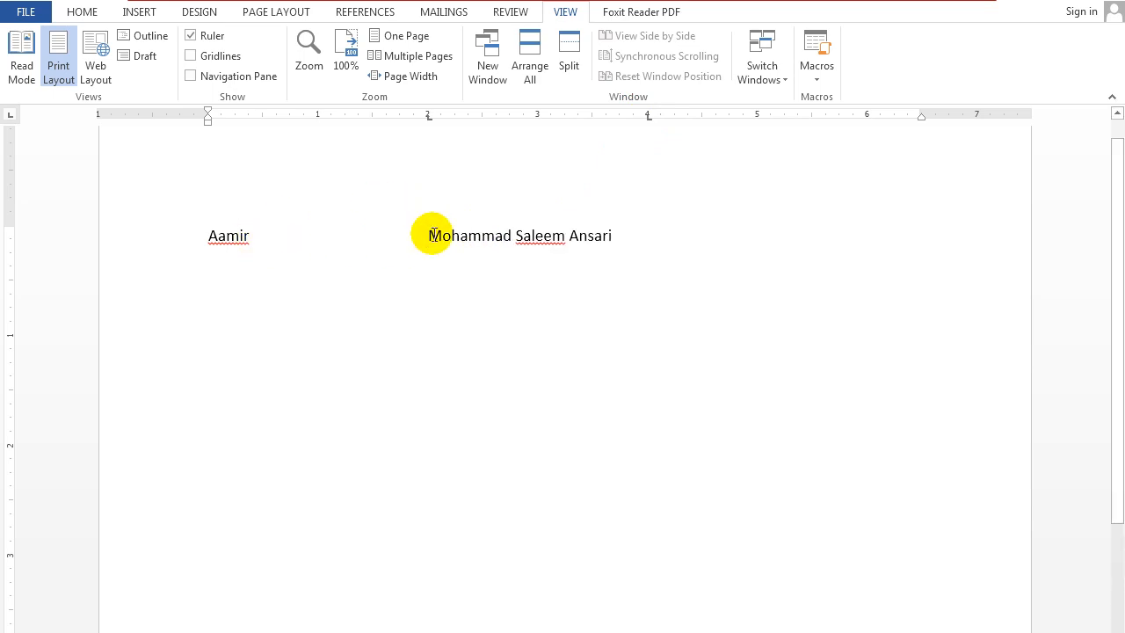
pyautogui.click(569, 237)
pyautogui.press('Tab')
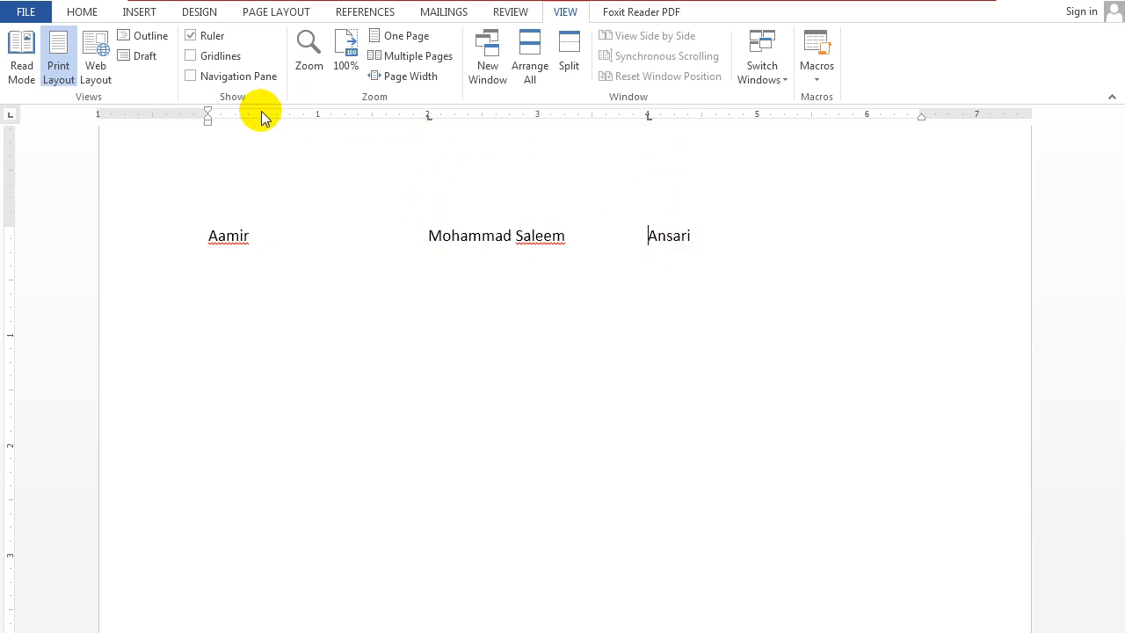
# Hide the ruler and show it again.
pyautogui.click(82, 12)
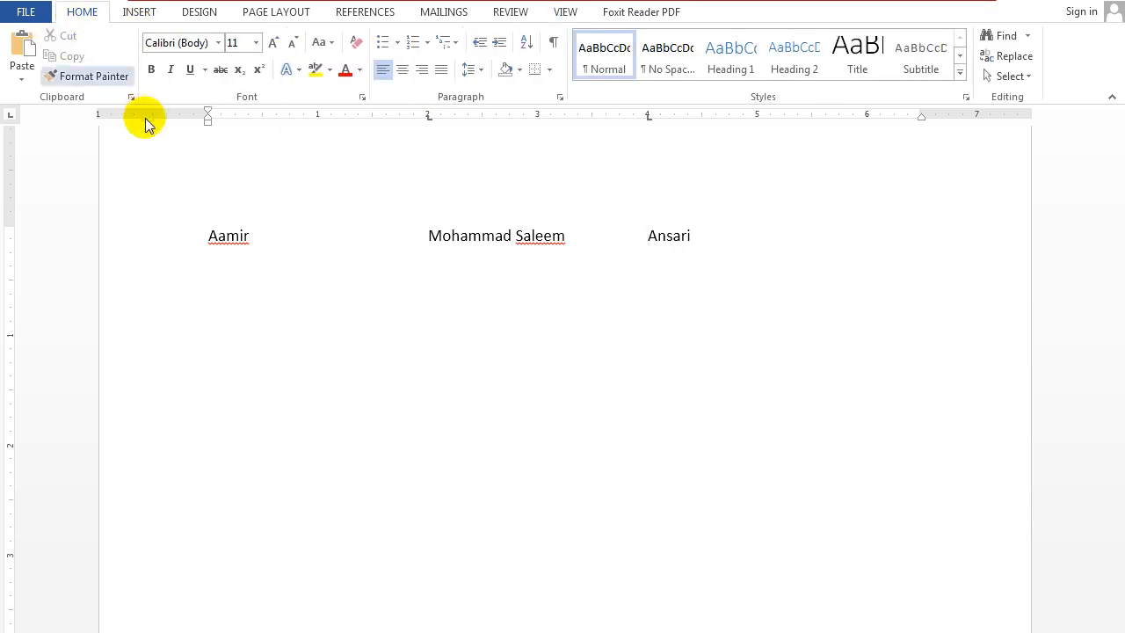
pyautogui.click(567, 16)
pyautogui.click(190, 36)
pyautogui.click(191, 36)
pyautogui.click(191, 36)
pyautogui.click(191, 36)
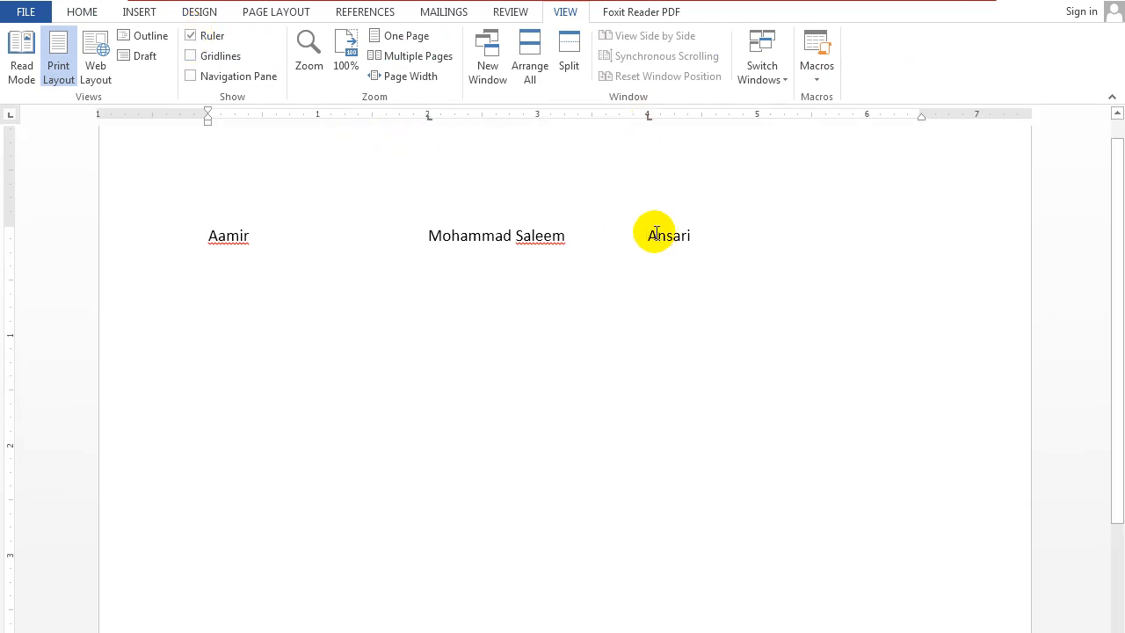
# Add a second line with another person's first, middle and last names aligned to the 2-inch and 4-inch tab stops.
pyautogui.click(715, 237)
pyautogui.press('Return')
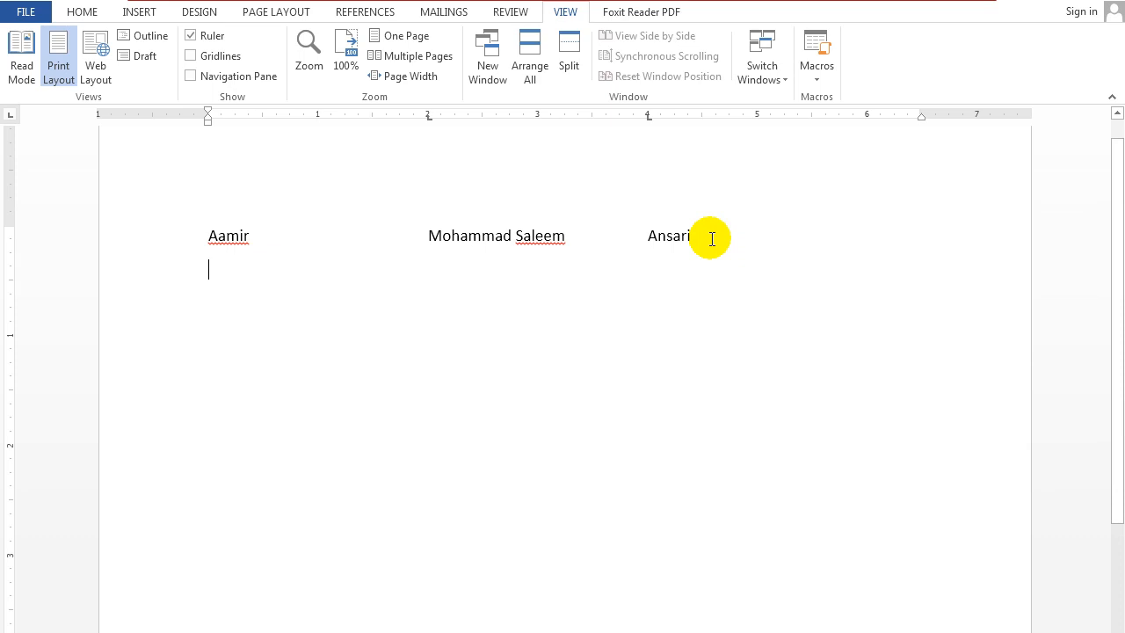
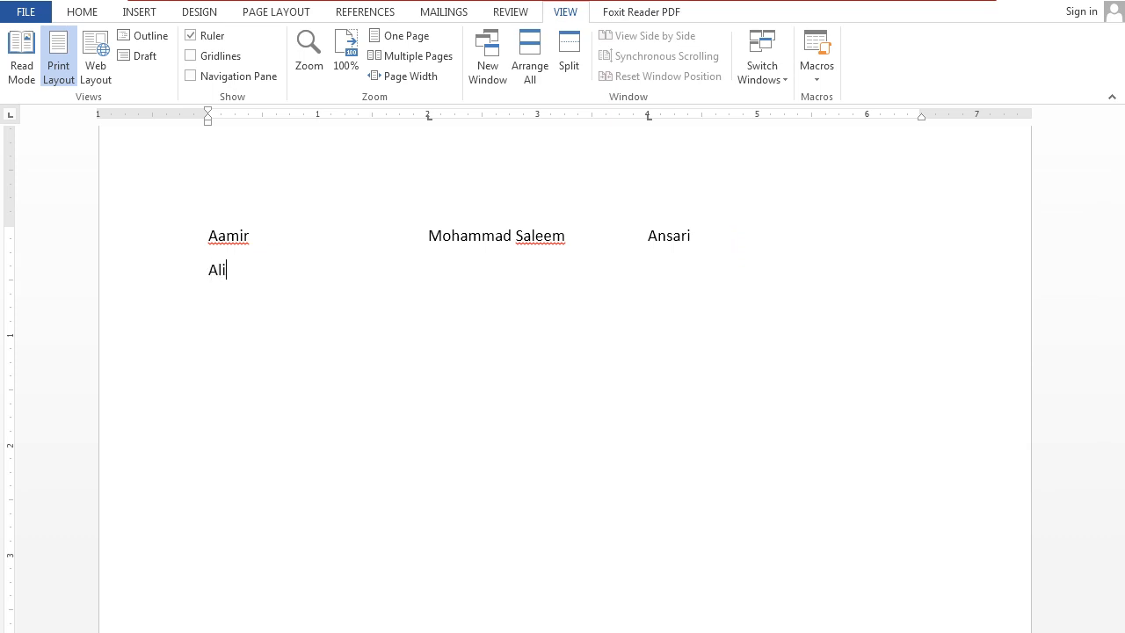
pyautogui.press('Tab')
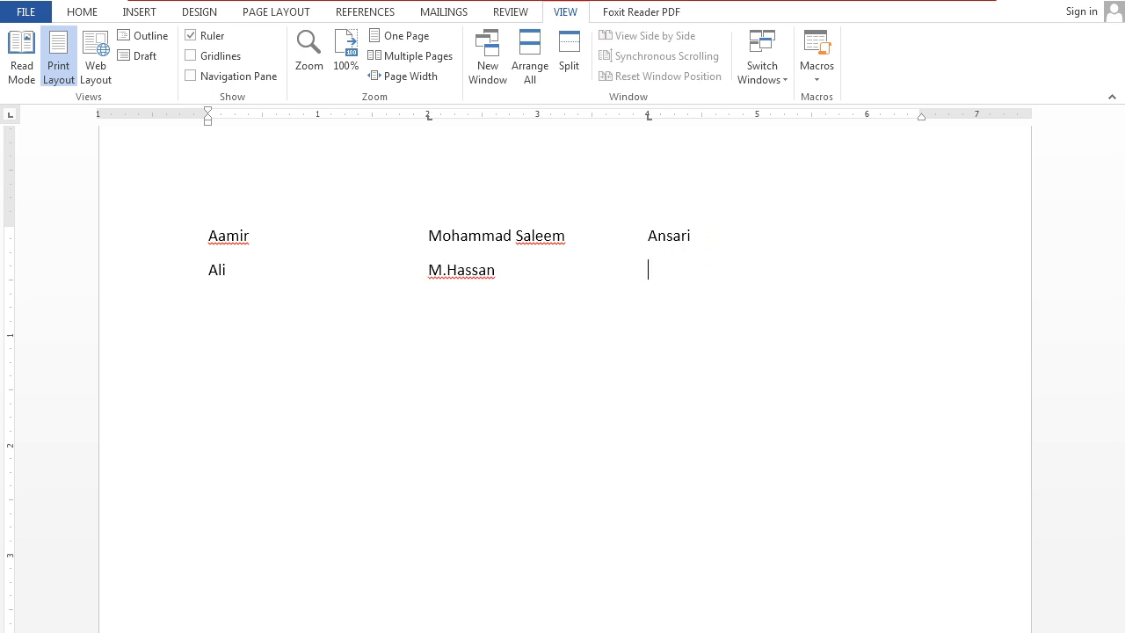
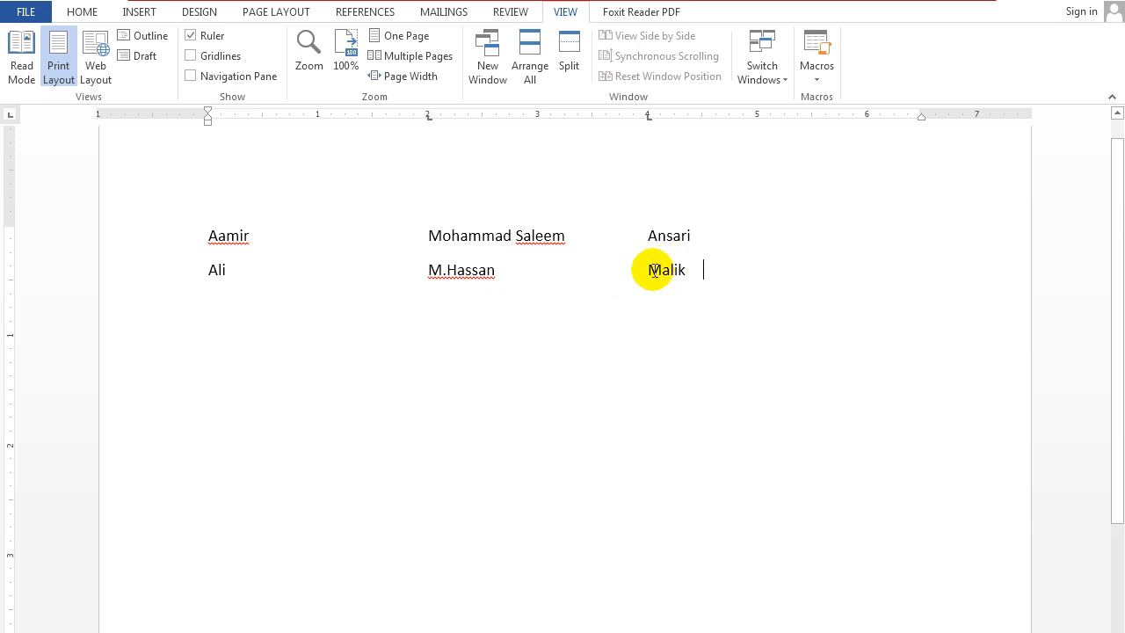
# Convert the two tabbed name lines into a table with 3 columns, automatic fixed column width and text separated at tabs.
pyautogui.click(209, 236)
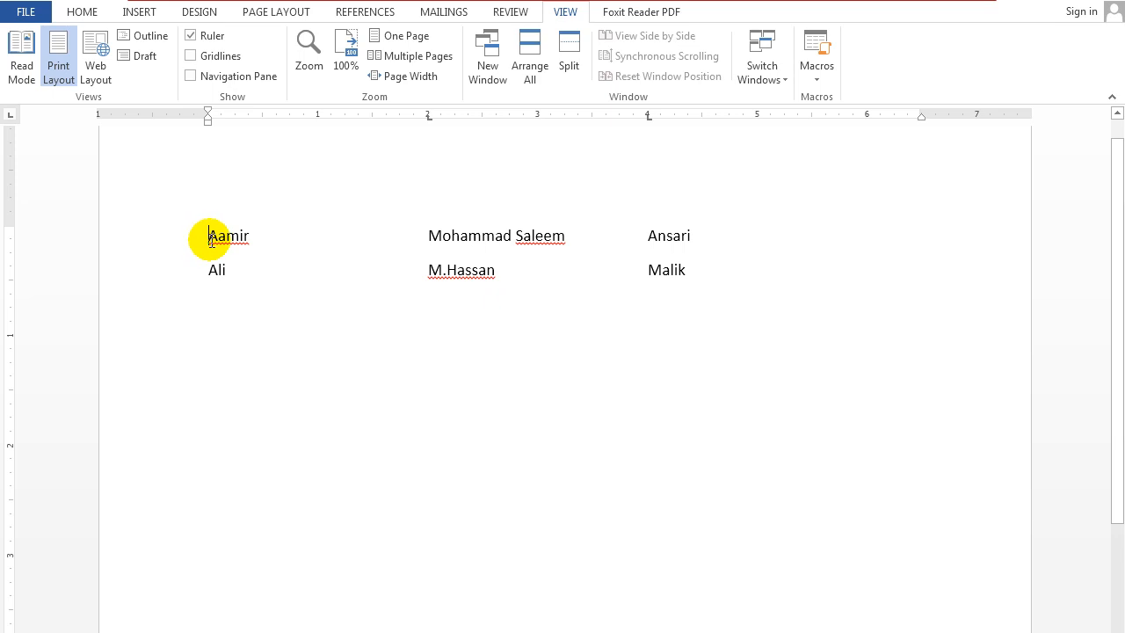
pyautogui.click(690, 273)
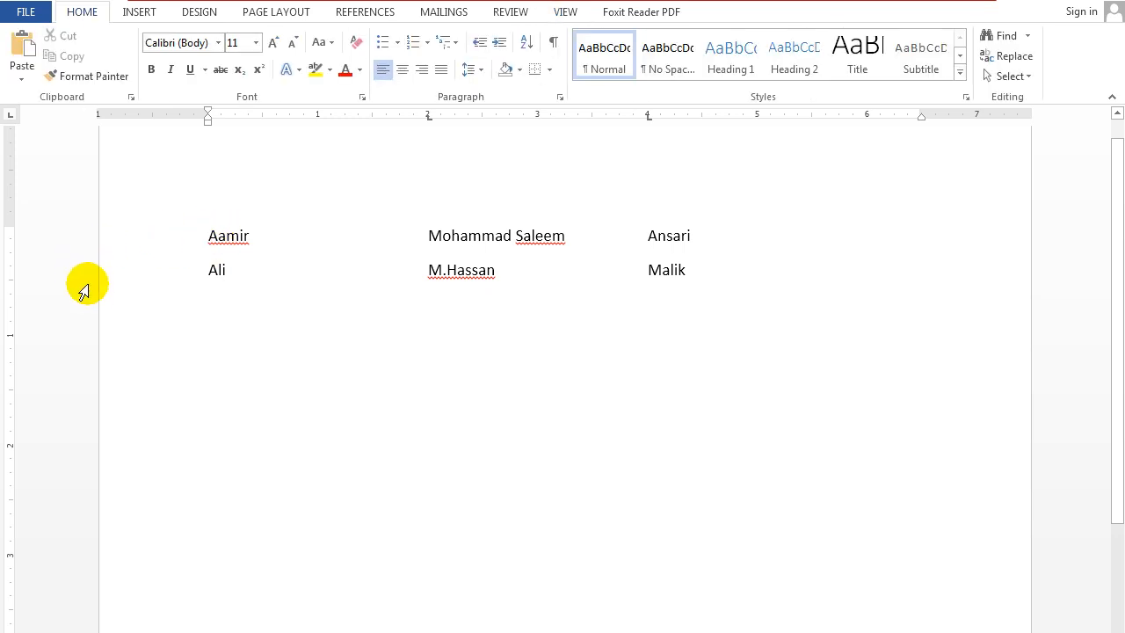
pyautogui.click(166, 237)
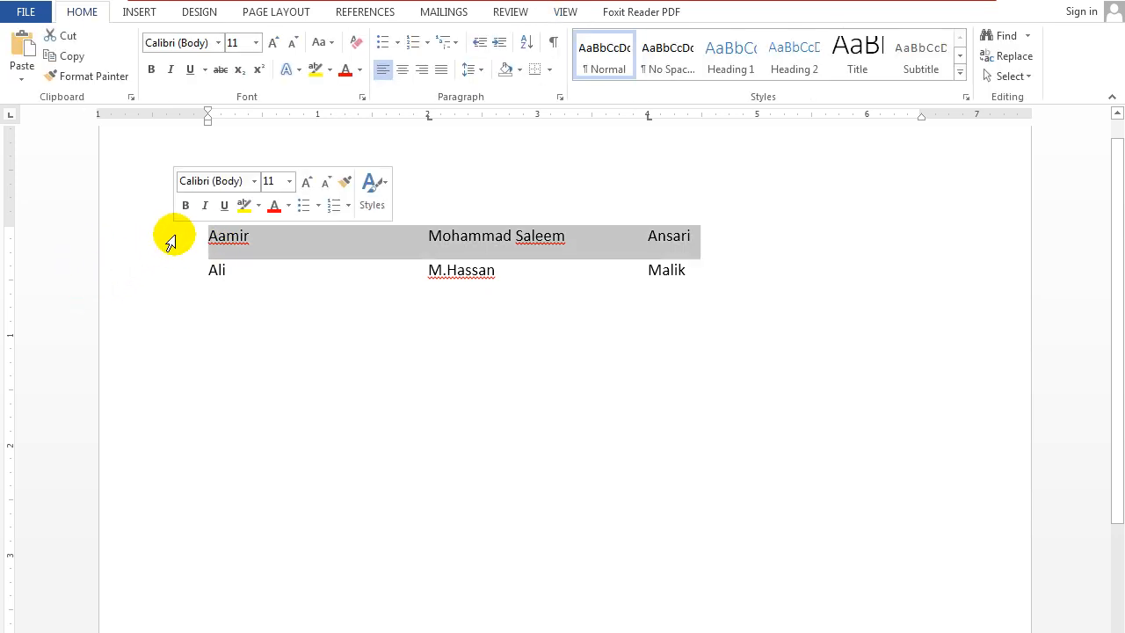
pyautogui.moveTo(168, 236); pyautogui.dragTo(175, 261)
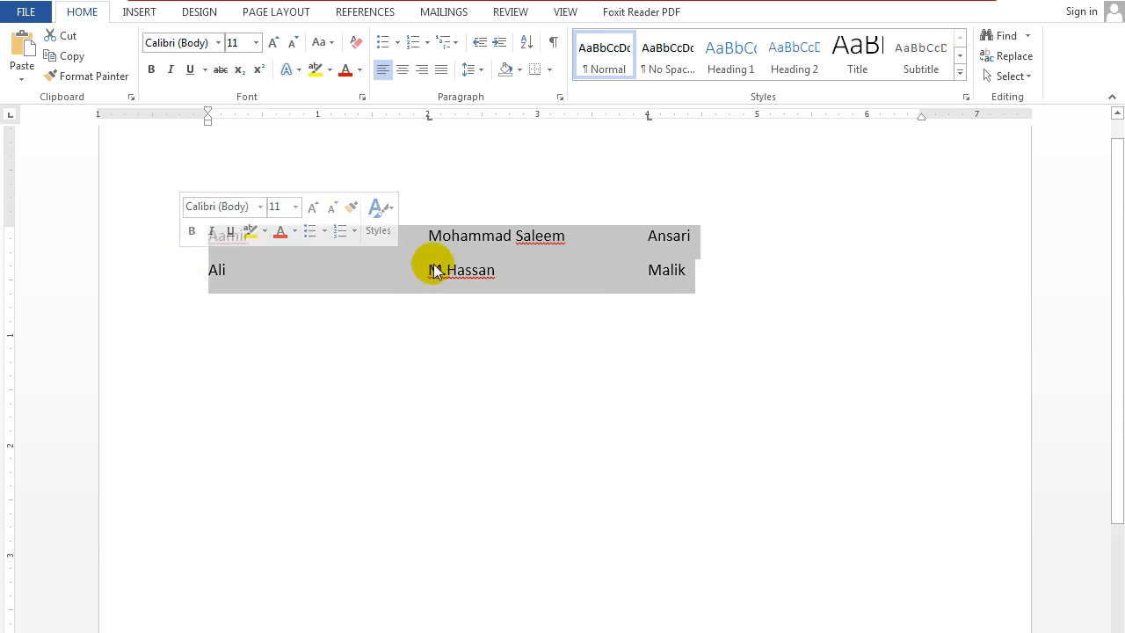
pyautogui.click(138, 13)
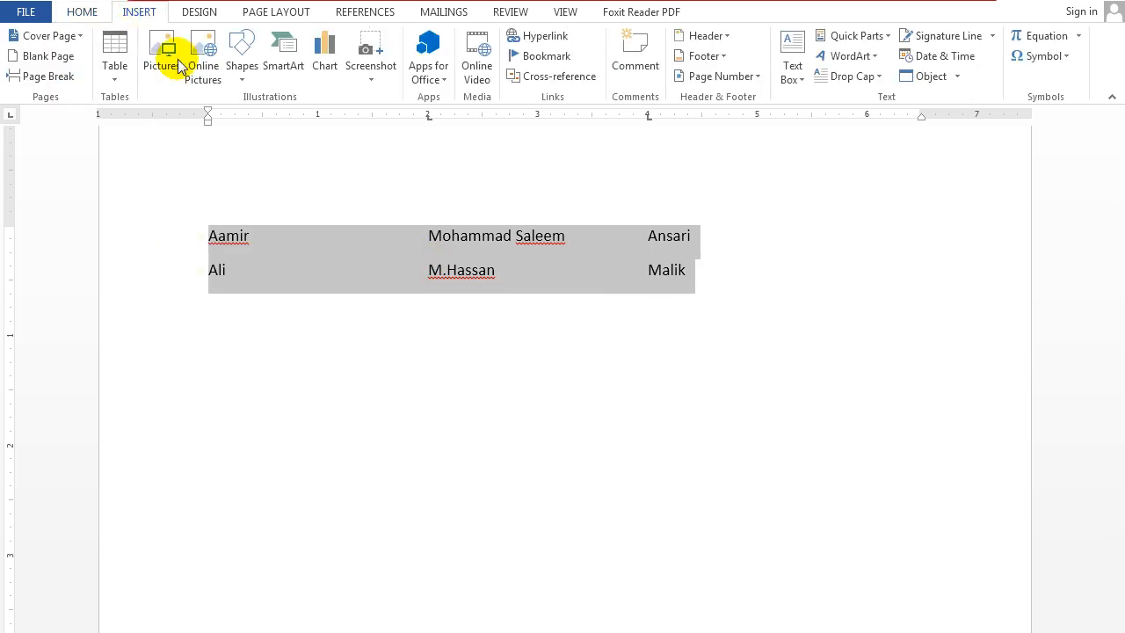
pyautogui.click(115, 79)
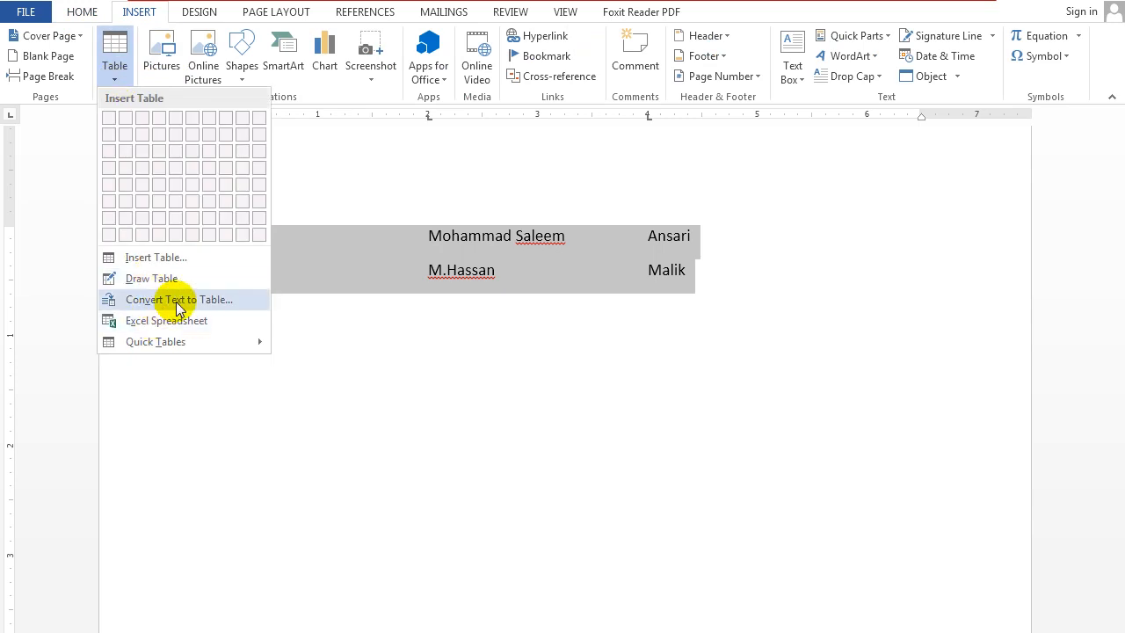
pyautogui.click(211, 302)
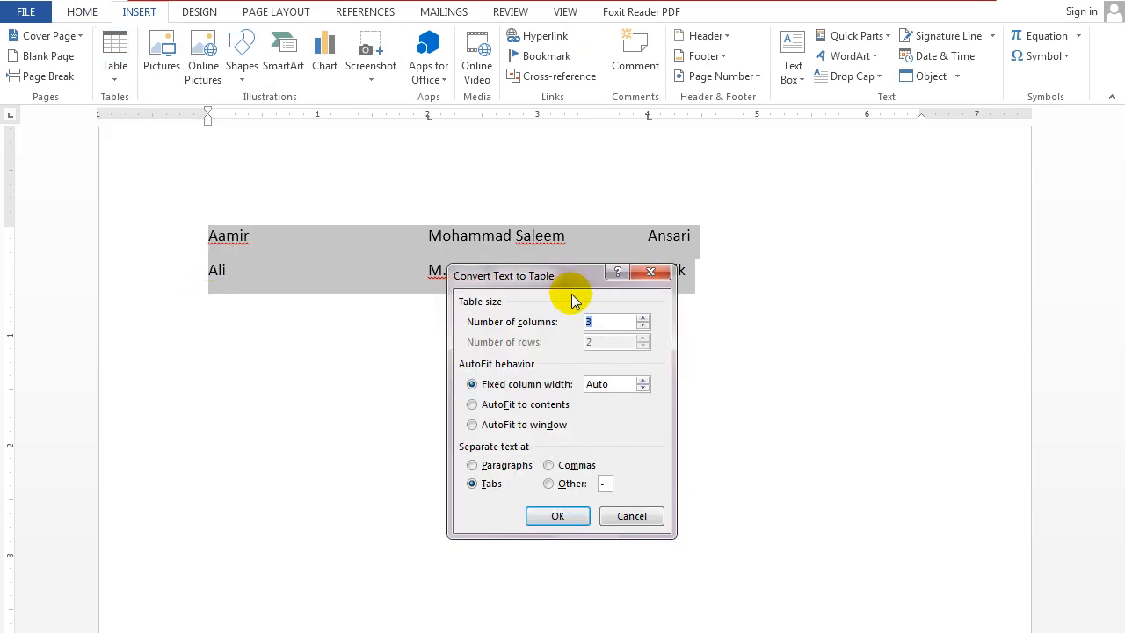
pyautogui.moveTo(565, 279); pyautogui.dragTo(598, 352)
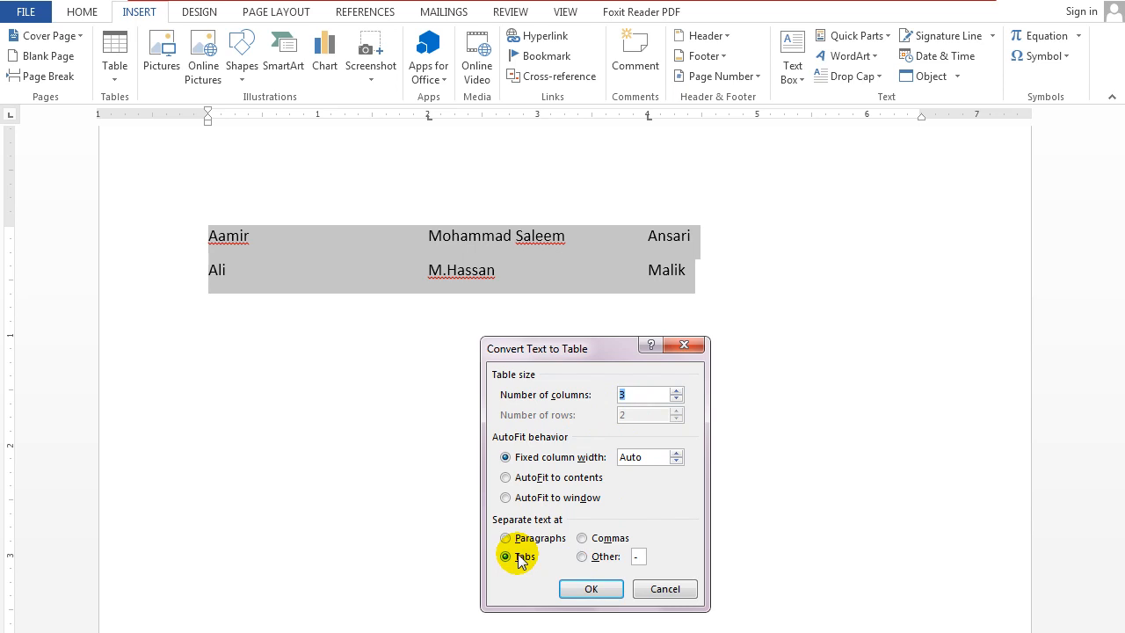
pyautogui.click(580, 589)
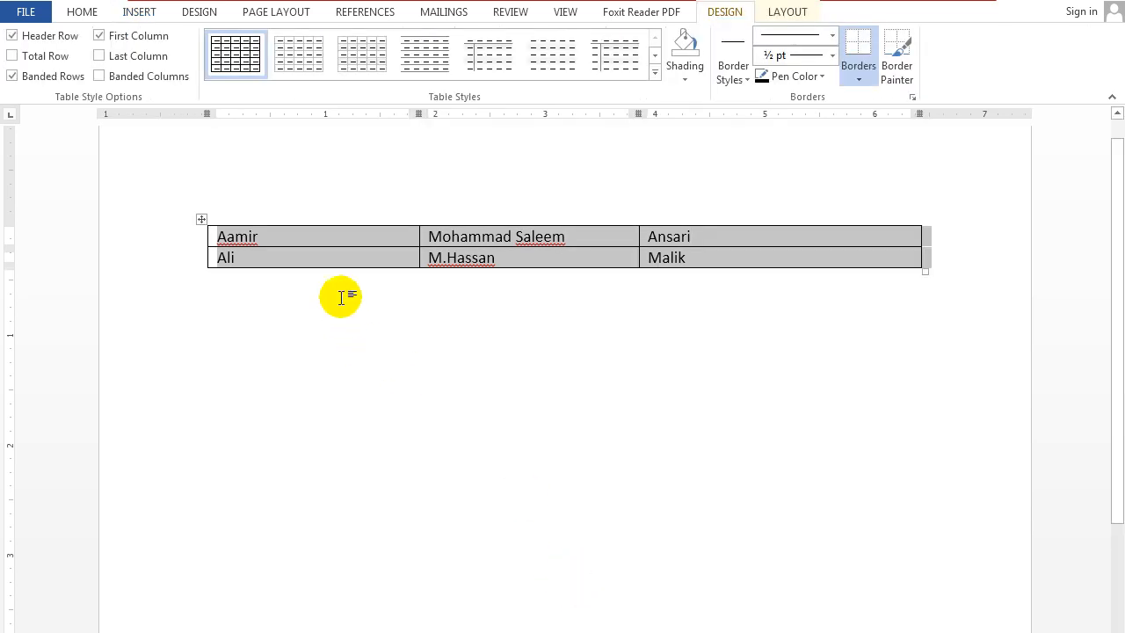
# Add a third table row and fill its cells with the sample text "Fljl", "Sdlasdjald" and "lsdjalsdjasd".
pyautogui.click(728, 255)
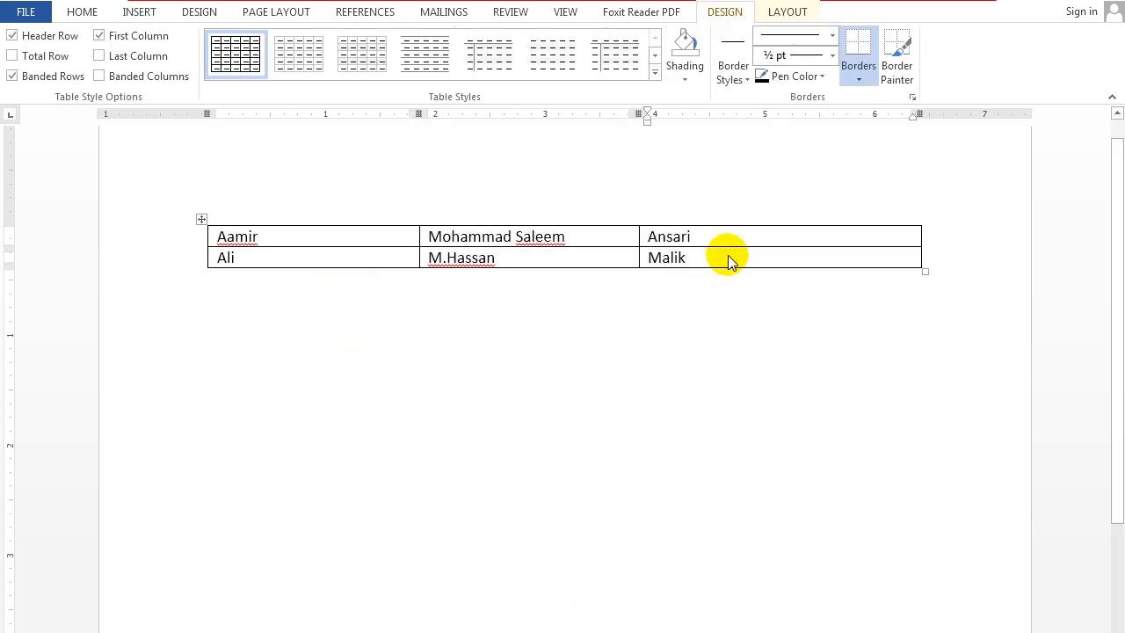
pyautogui.press('Return')
pyautogui.press('BackSpace')
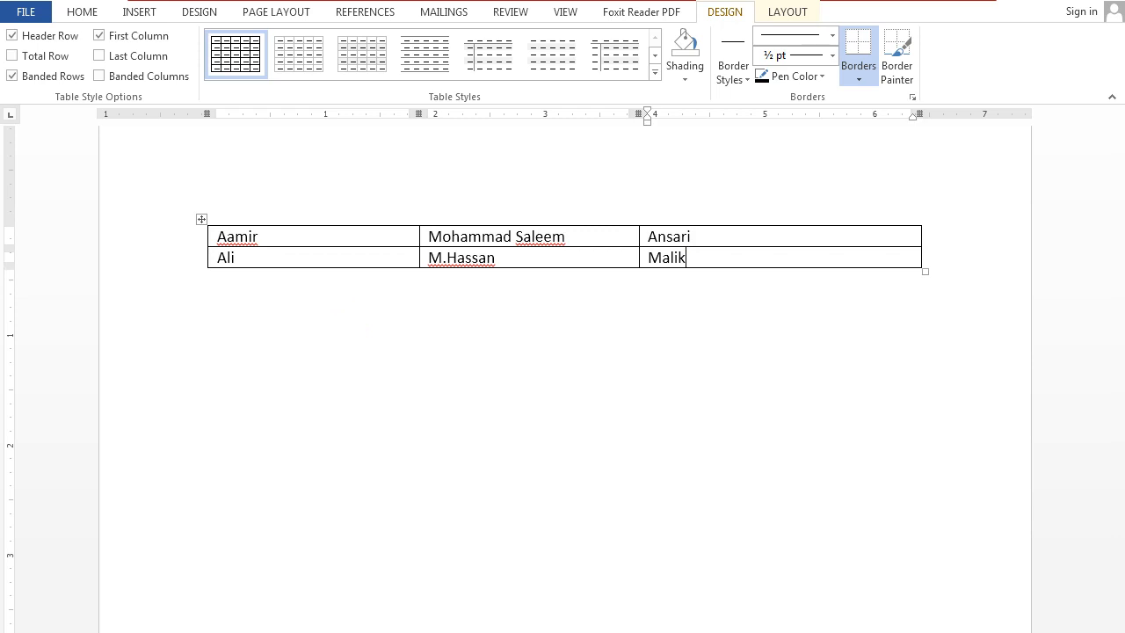
pyautogui.press('Right')
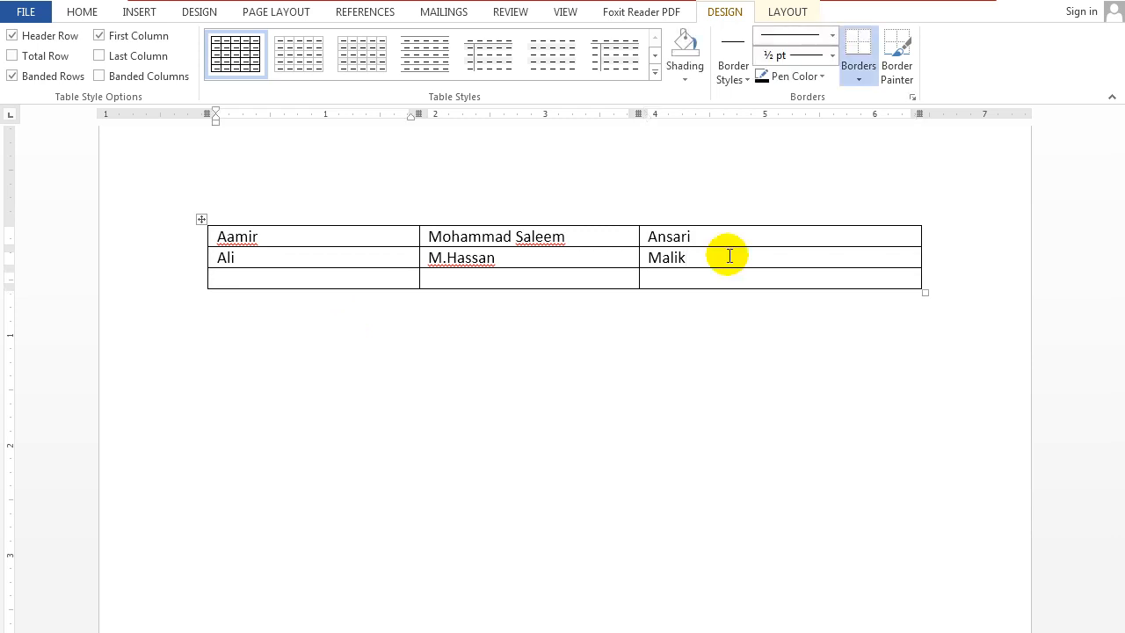
pyautogui.write('flj')
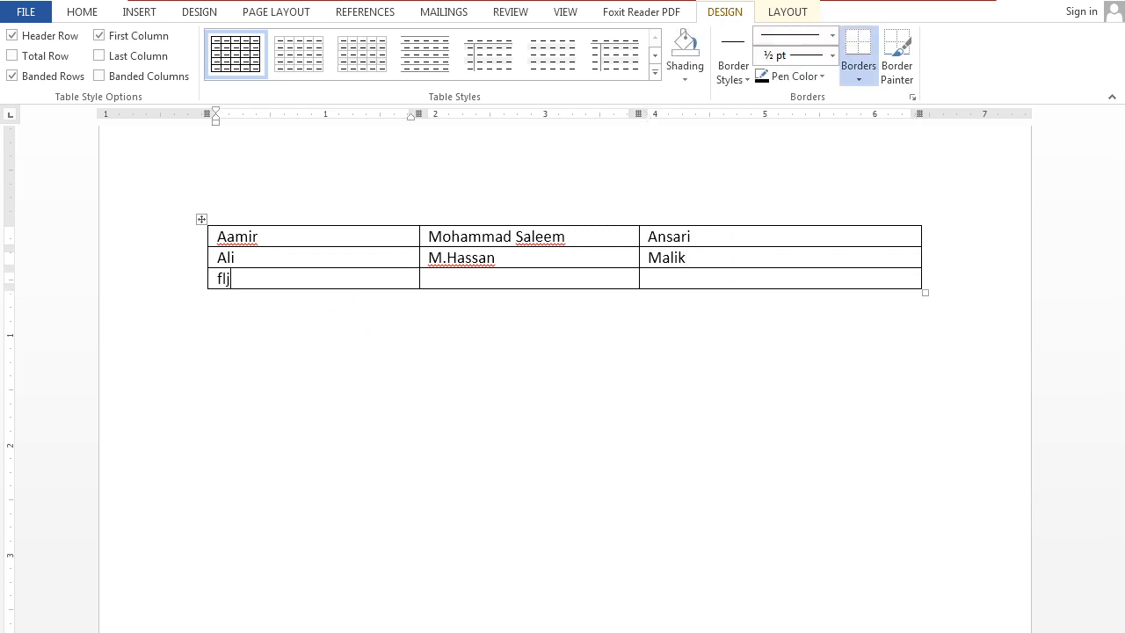
pyautogui.write('i')
pyautogui.write('sdlasdjald')
pyautogui.press('Tab')
pyautogui.write('lsdj')
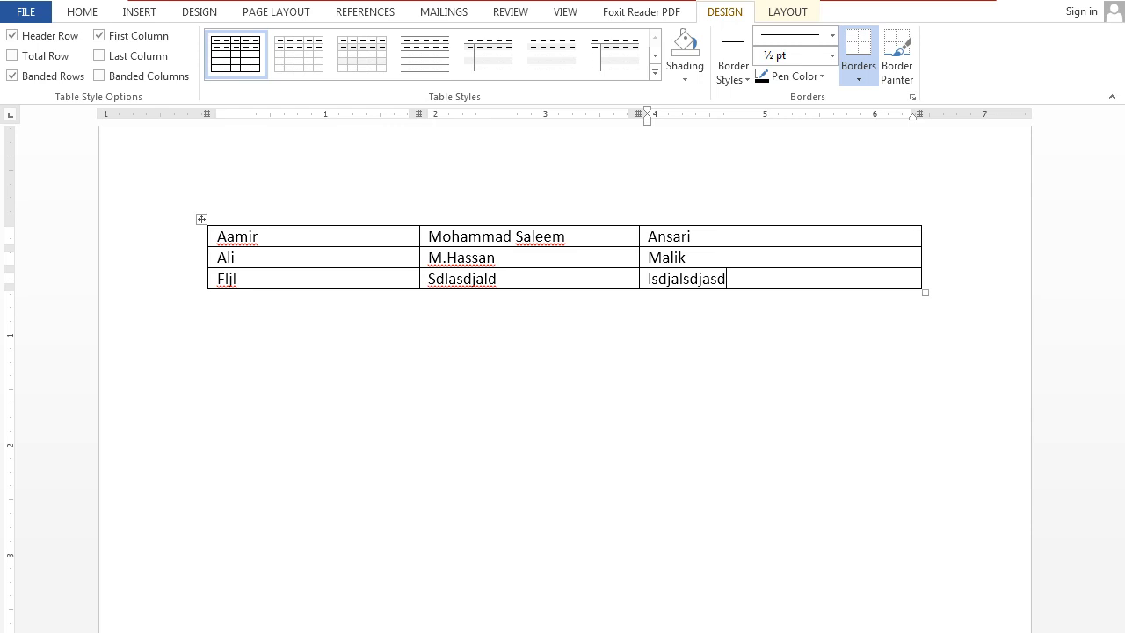
# Remove the whole table from the document.
pyautogui.click(202, 219)
pyautogui.rightClick(201, 222)
pyautogui.click(217, 232)
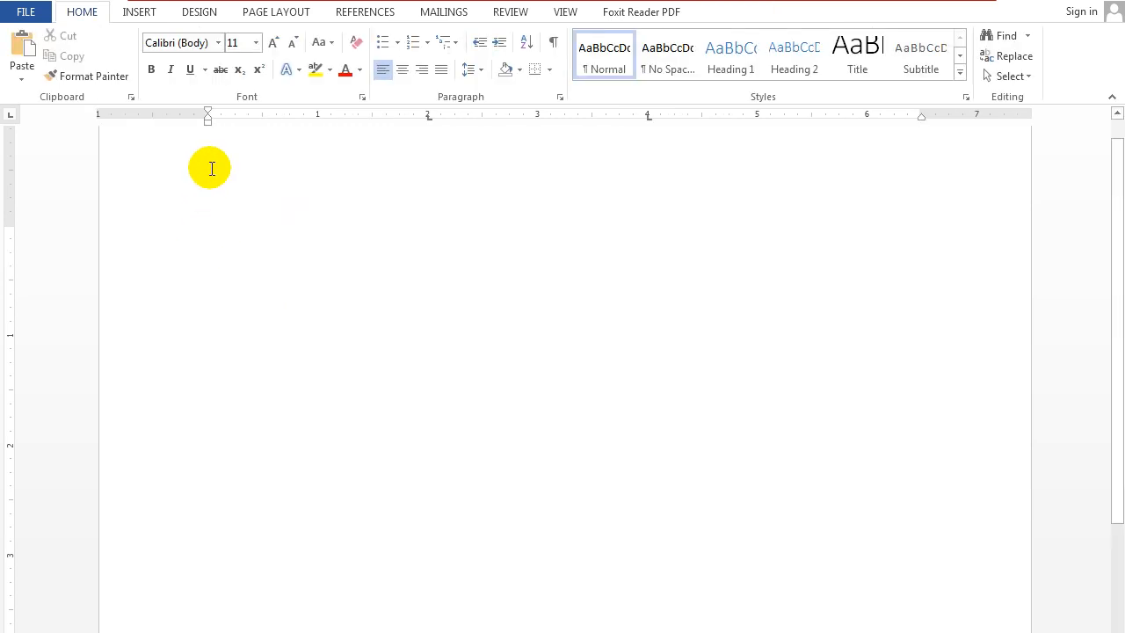
pyautogui.click(427, 117)
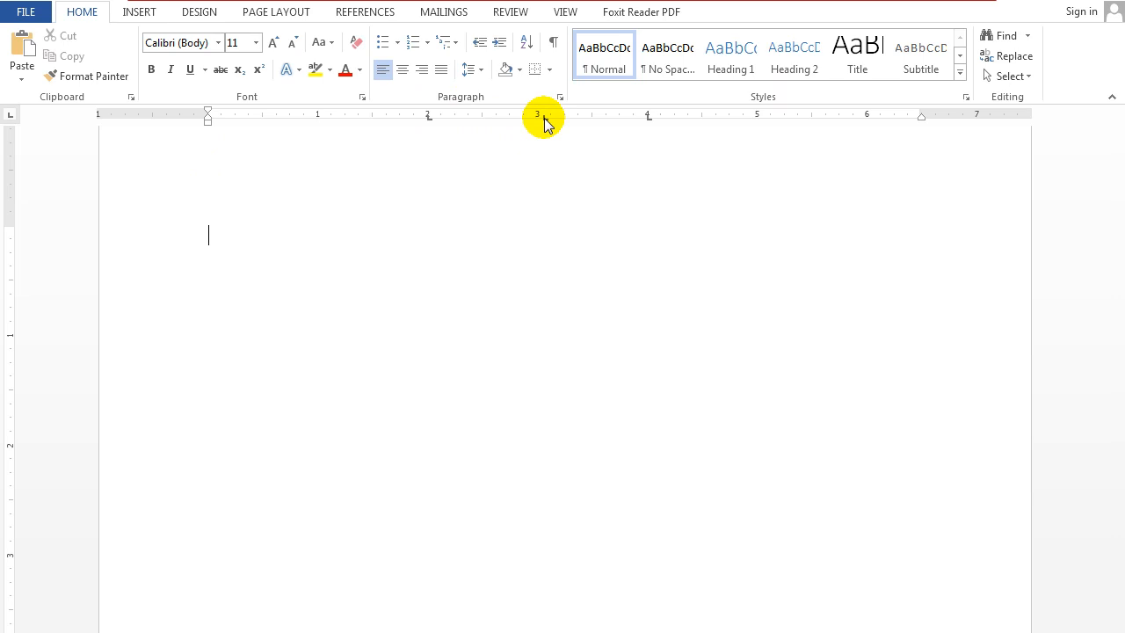
# Clear the custom tab stops from the blank line's horizontal ruler.
pyautogui.click(545, 117)
pyautogui.click(401, 117)
pyautogui.click(470, 117)
pyautogui.click(506, 117)
pyautogui.click(513, 116)
pyautogui.click(560, 117)
pyautogui.click(580, 117)
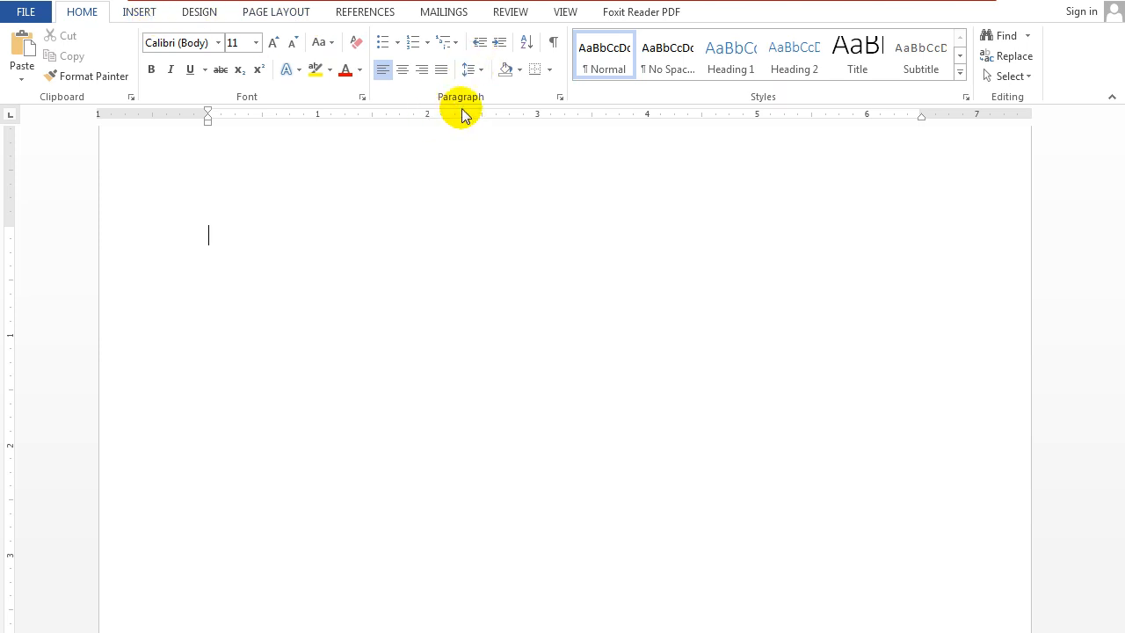
# Set the default tab stops to 3" in the blank paragraph's tab settings.
pyautogui.click(559, 97)
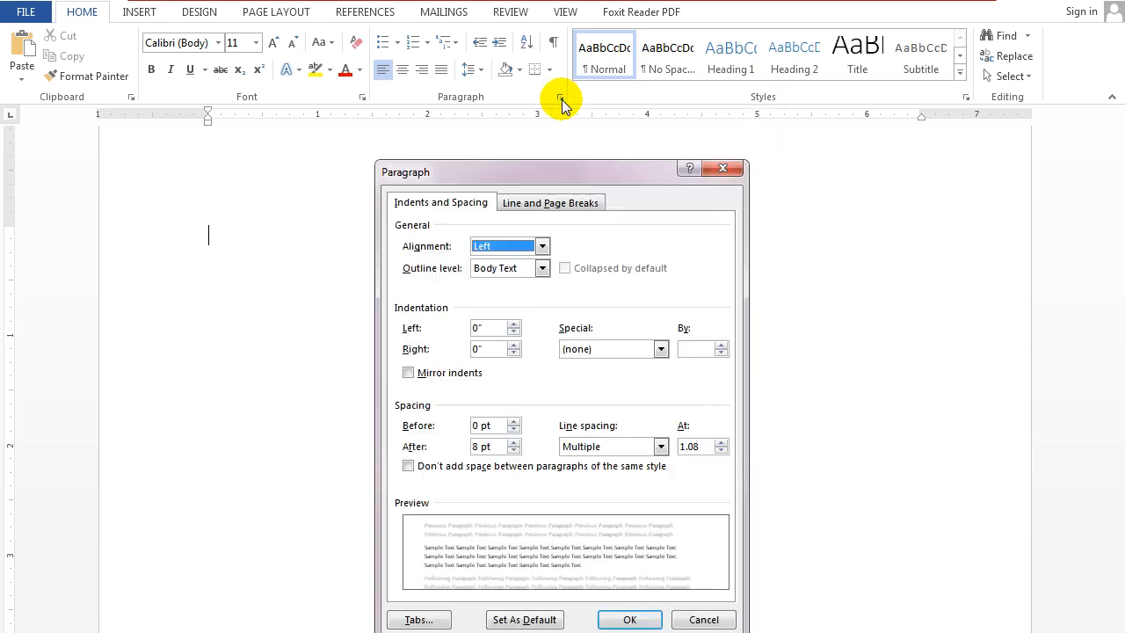
pyautogui.moveTo(512, 182); pyautogui.dragTo(495, 43)
pyautogui.click(404, 477)
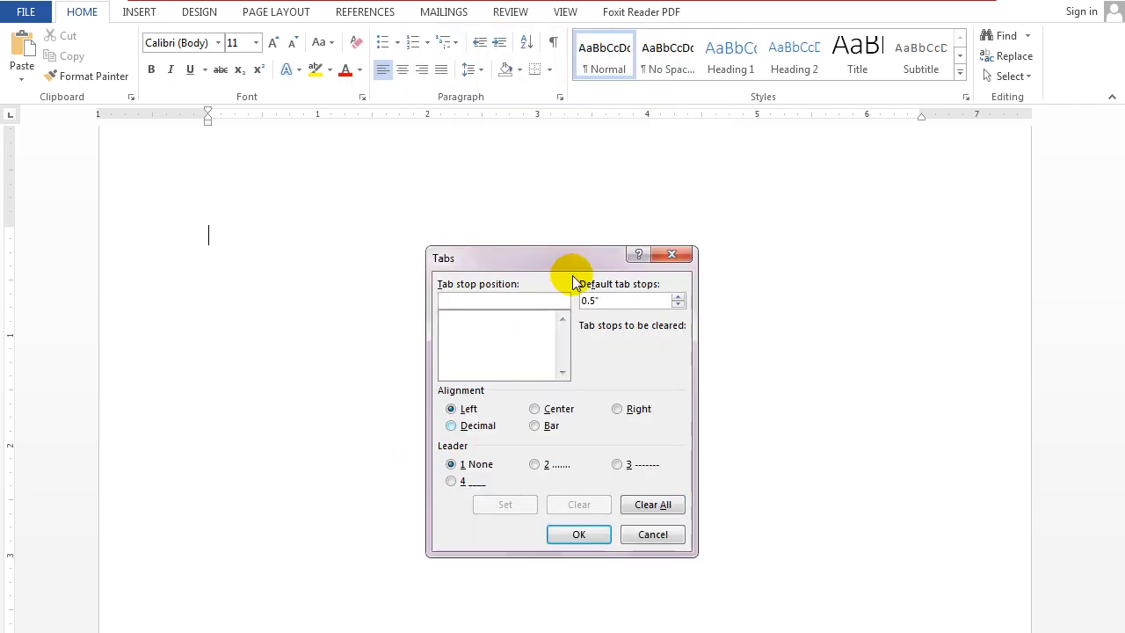
pyautogui.moveTo(558, 252); pyautogui.dragTo(469, 126)
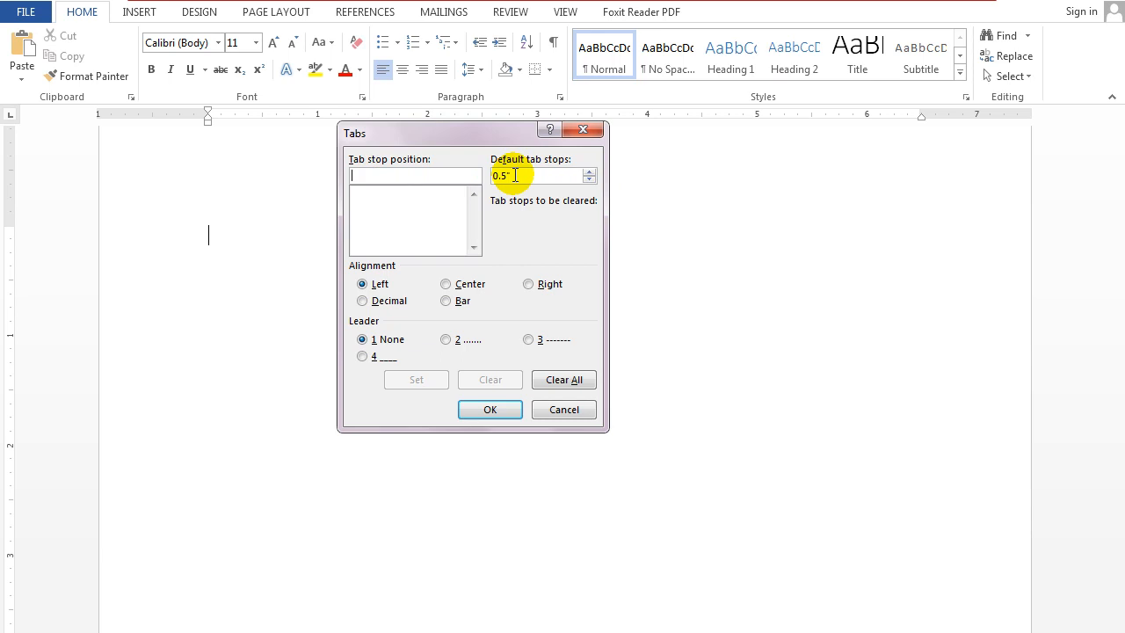
pyautogui.click(589, 171)
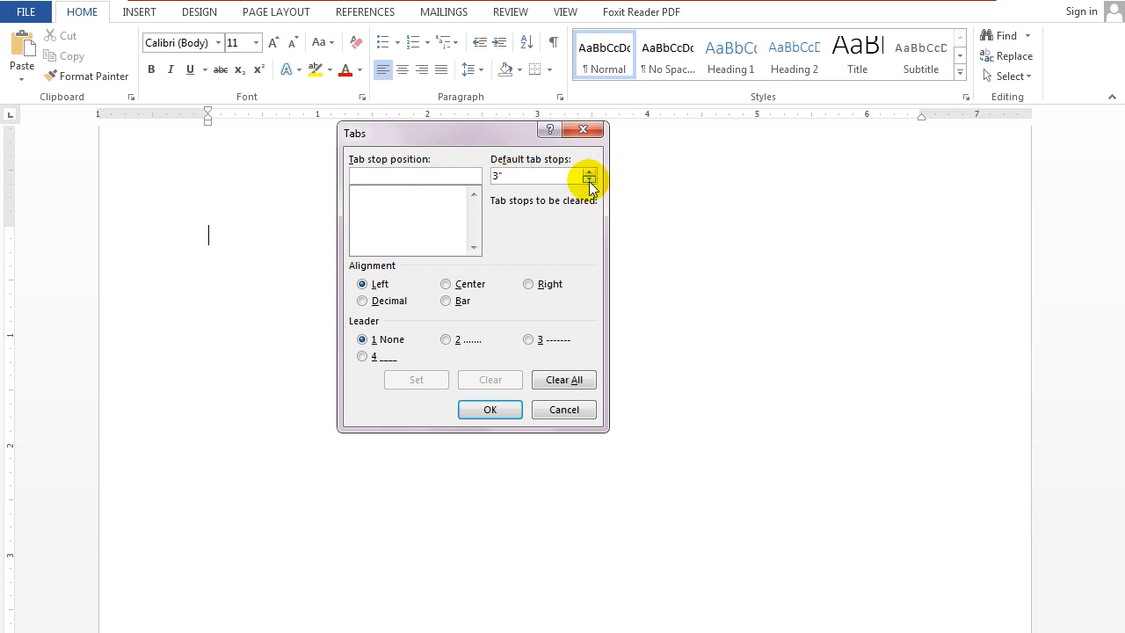
pyautogui.click(488, 409)
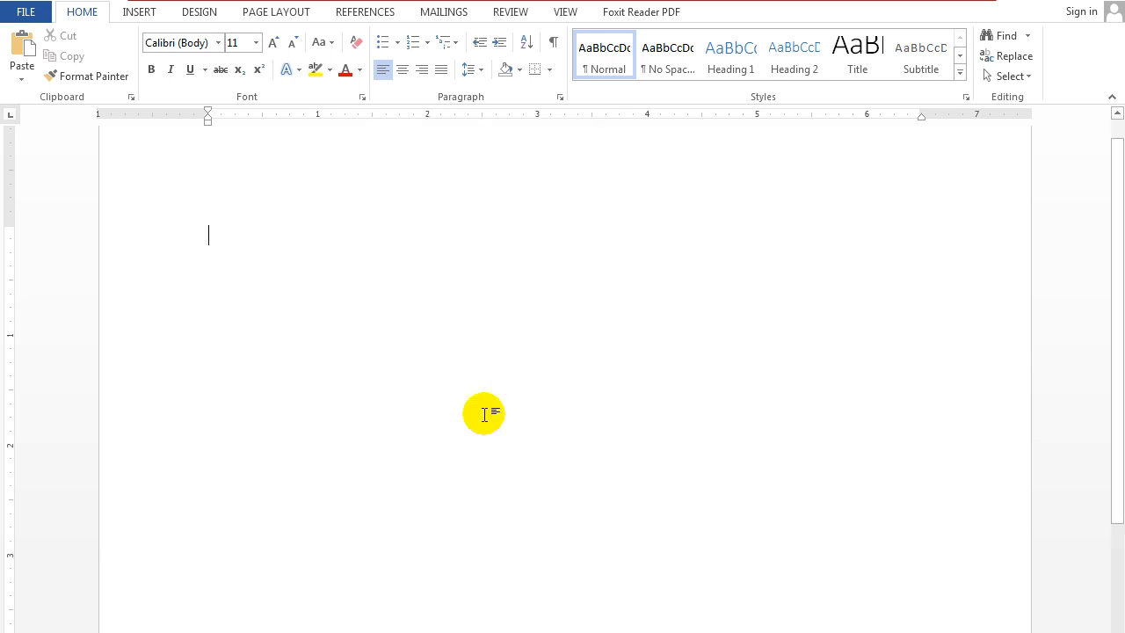
# Try the default tab spacing by advancing across the blank line with several tabs.
pyautogui.press('Tab')
pyautogui.press('Tab')
pyautogui.press('Tab')
pyautogui.press('Tab')
pyautogui.press('Tab')
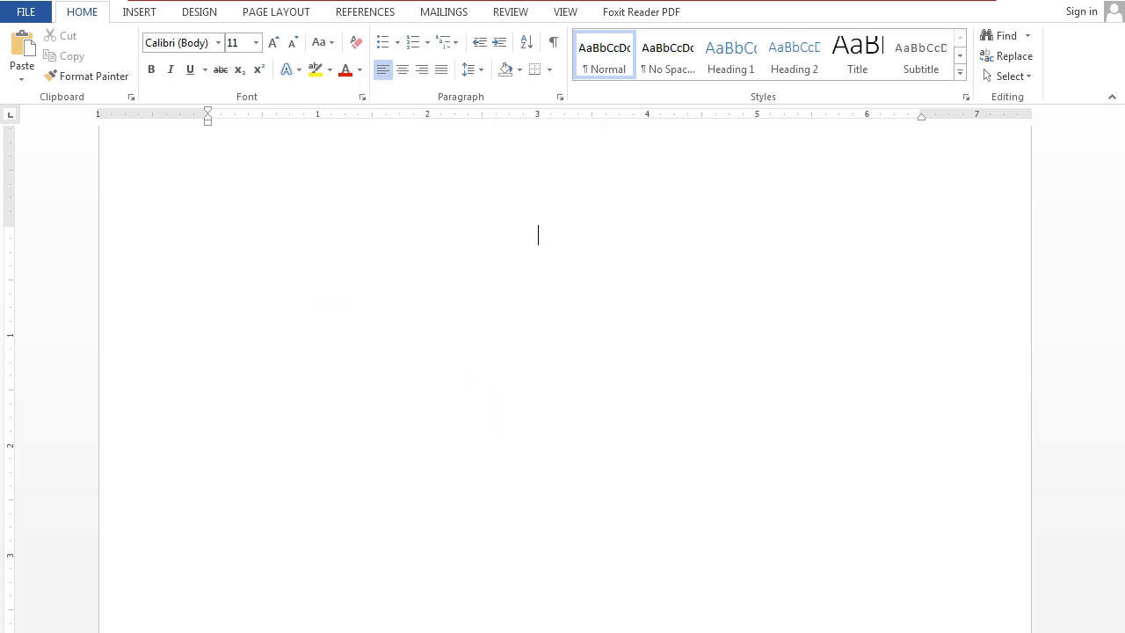
pyautogui.press('Tab')
pyautogui.press('Tab')
pyautogui.press('Tab')
pyautogui.press('Tab')
pyautogui.press('Tab')
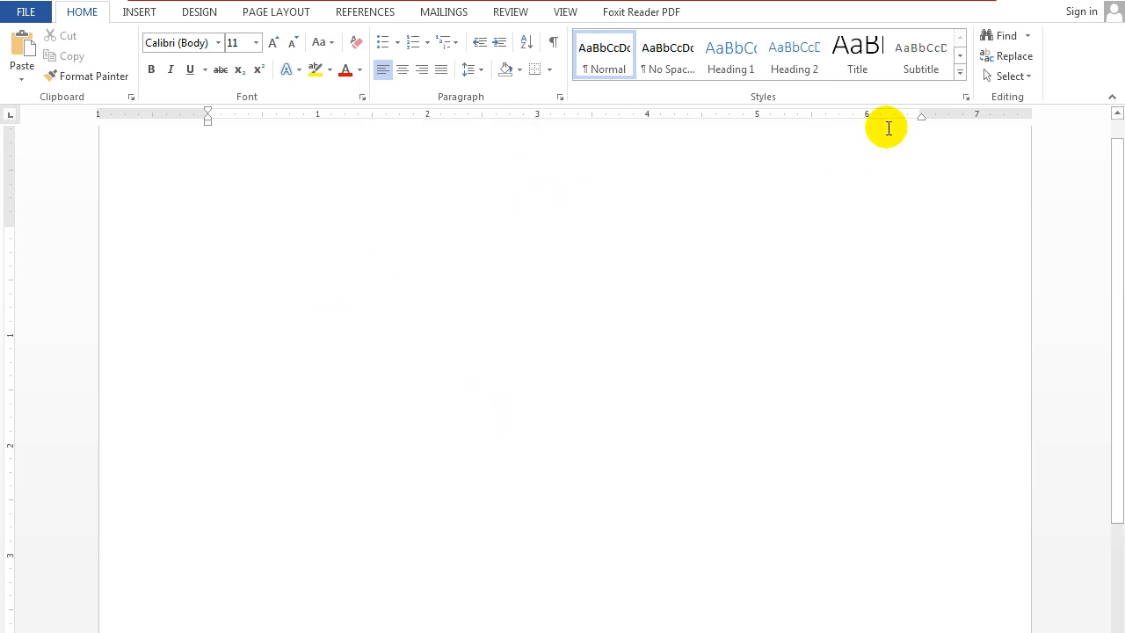
pyautogui.press('Tab')
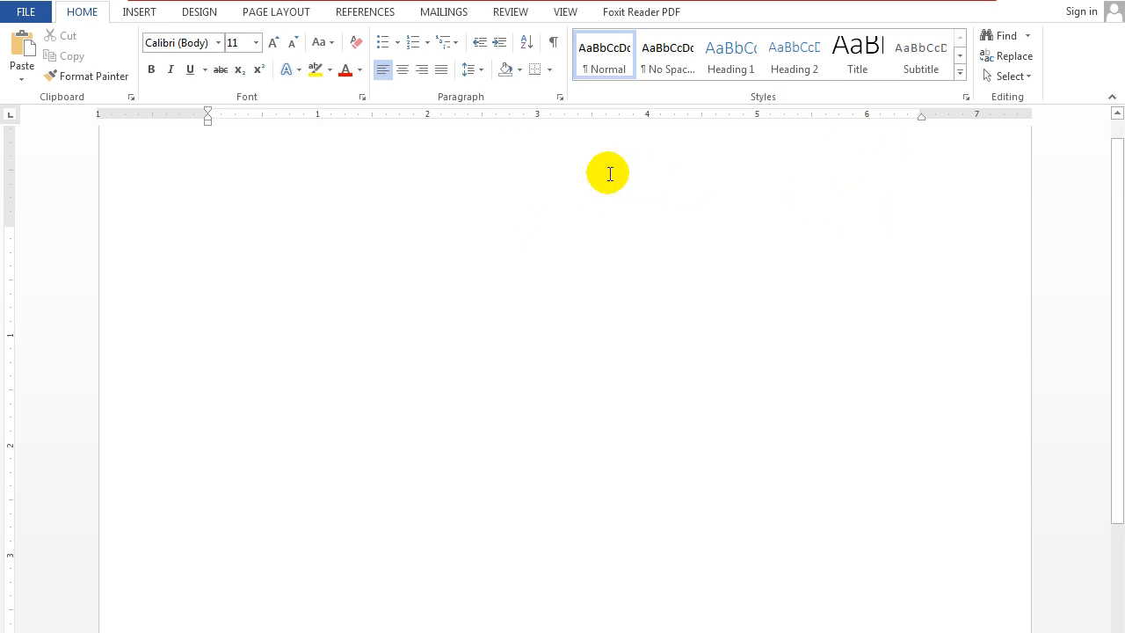
pyautogui.press('Tab')
pyautogui.press('Tab')
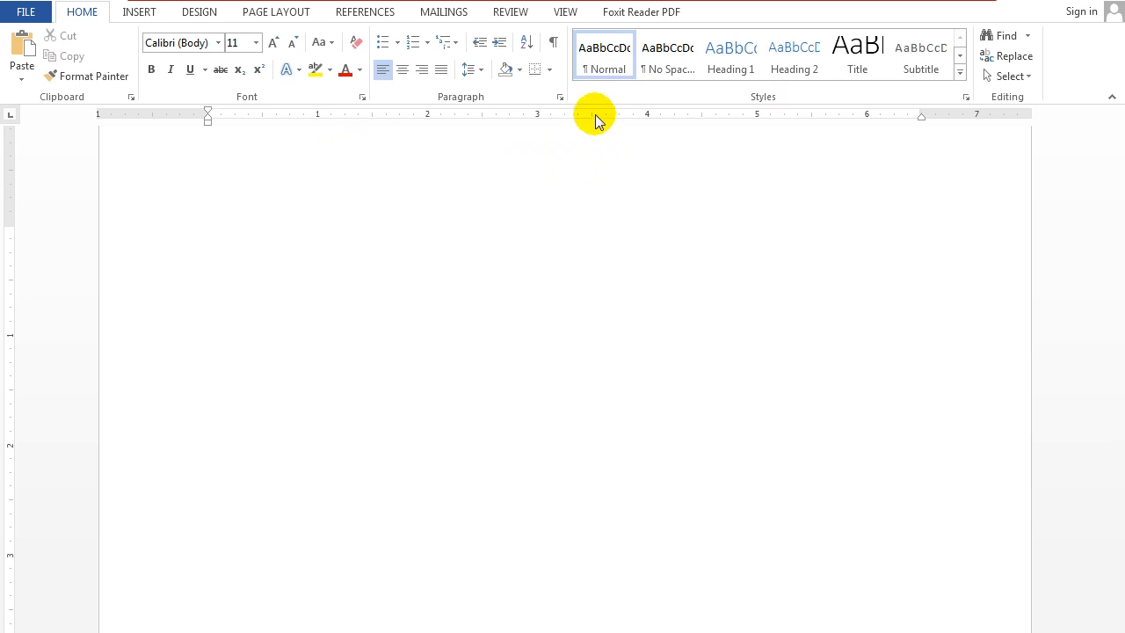
# Review the default tab stops and the tab stop list for the empty paragraph, closing without changes.
pyautogui.click(560, 97)
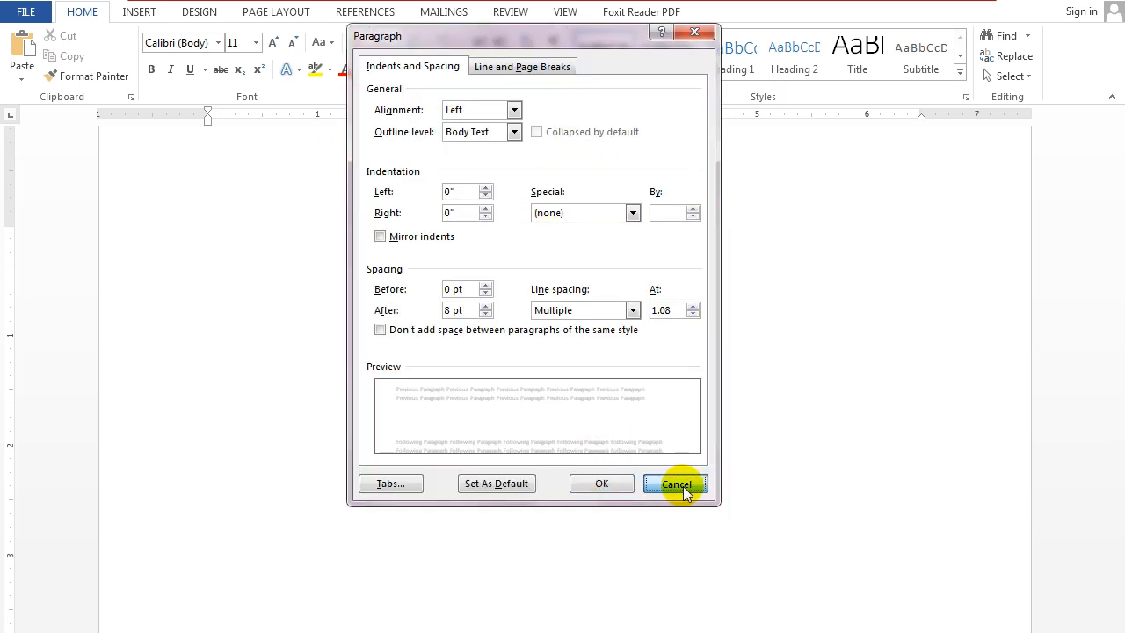
pyautogui.click(678, 483)
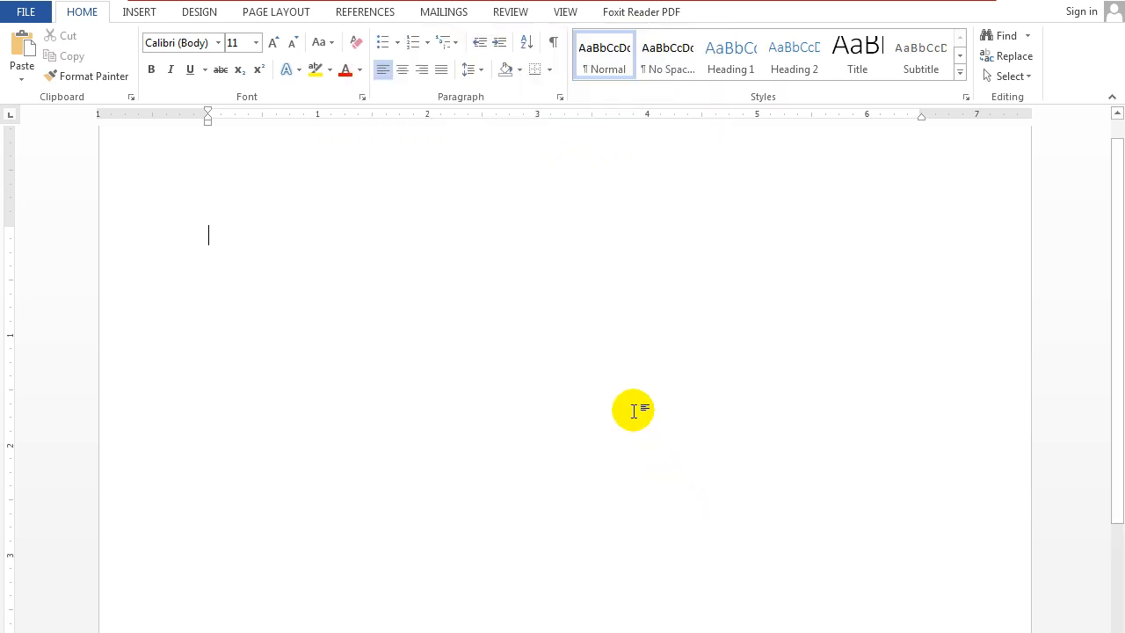
pyautogui.click(560, 97)
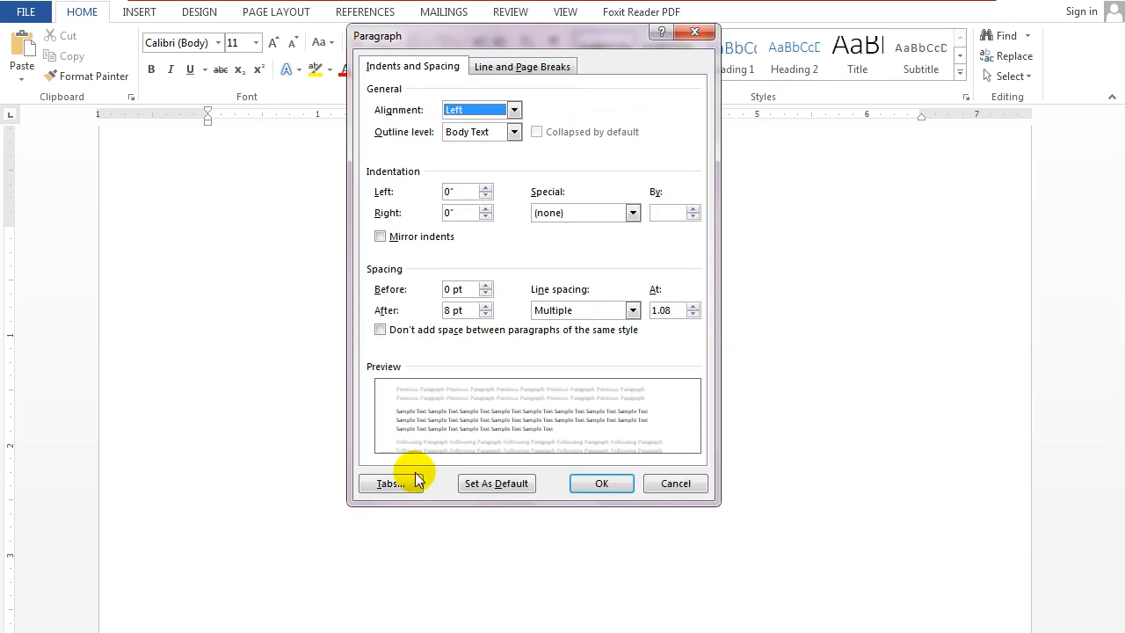
pyautogui.click(424, 482)
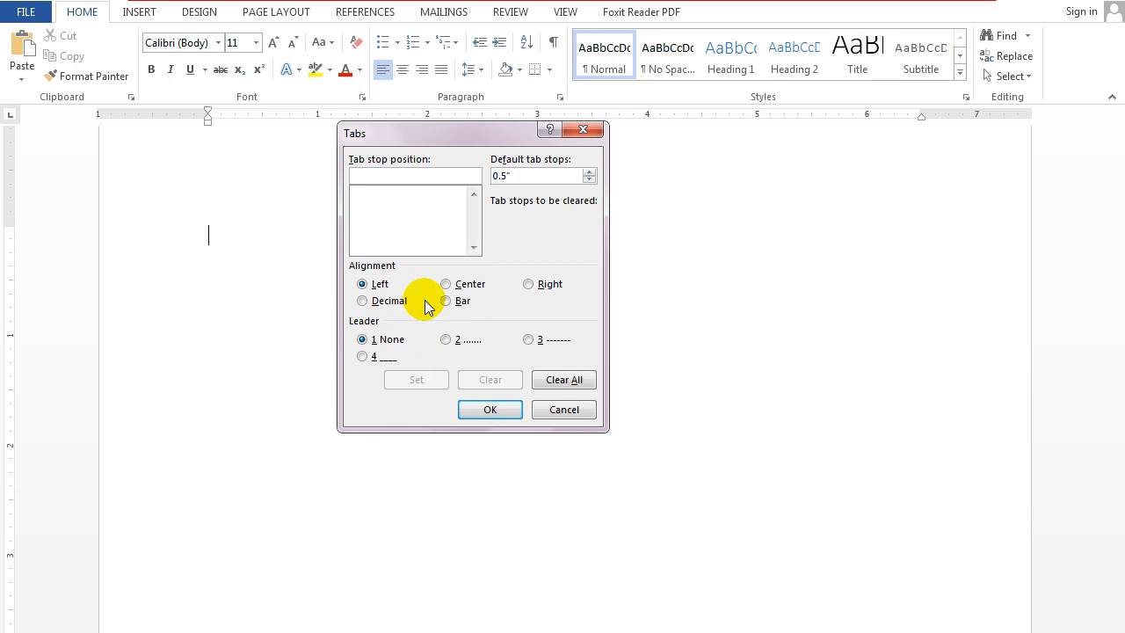
pyautogui.click(562, 410)
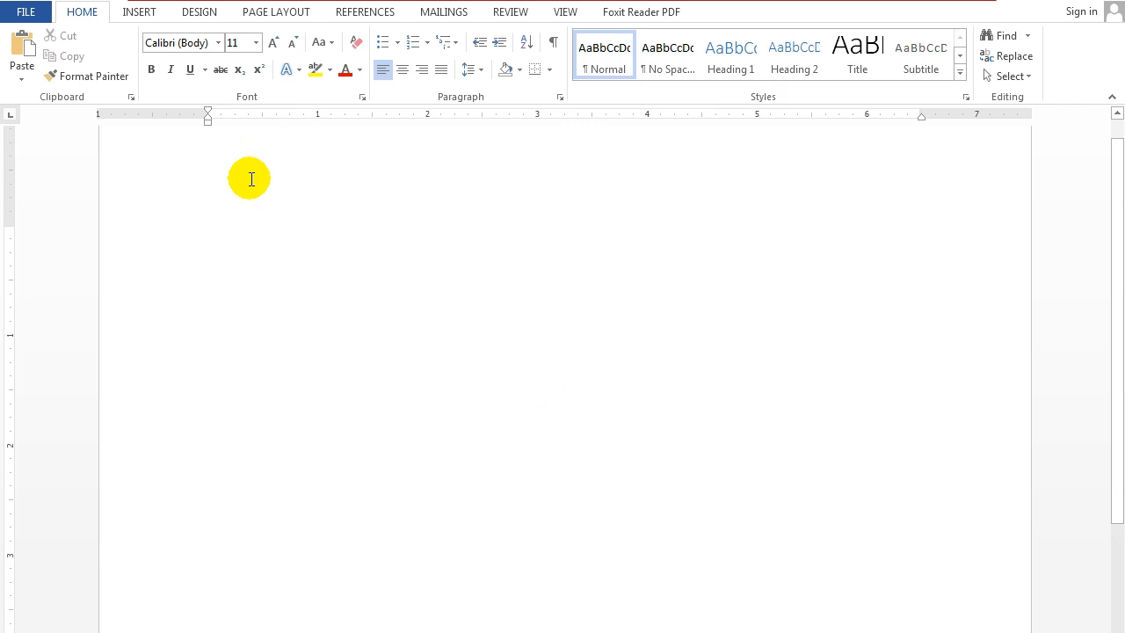
# Enter a first name, add a left tab stop at 1.5" and align the middle name to it.
pyautogui.write('Aamir')
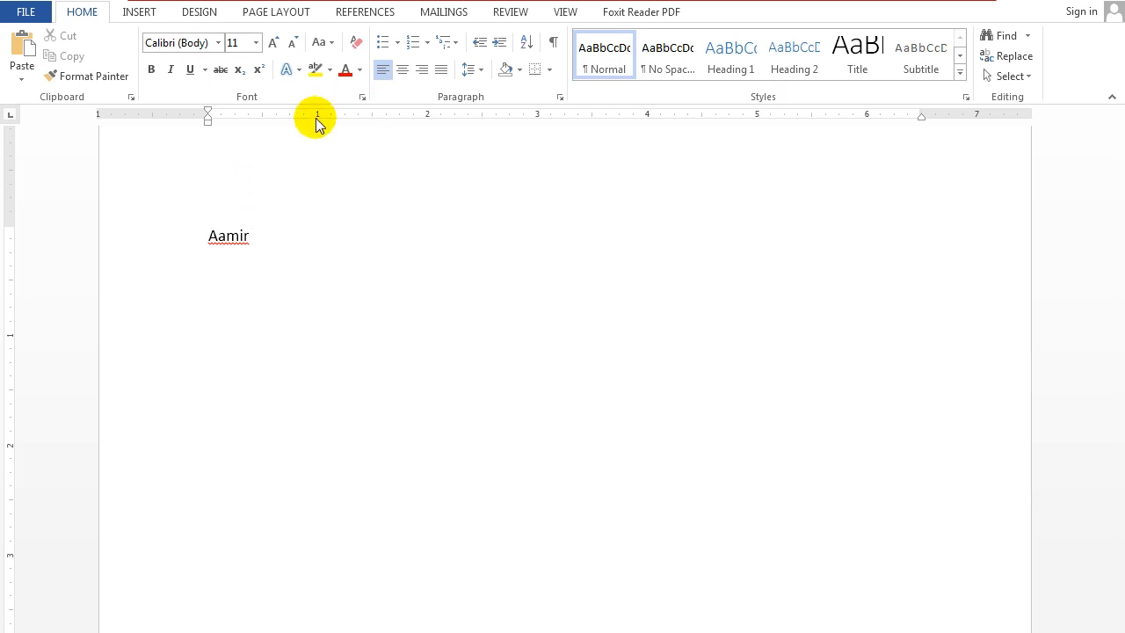
pyautogui.click(372, 115)
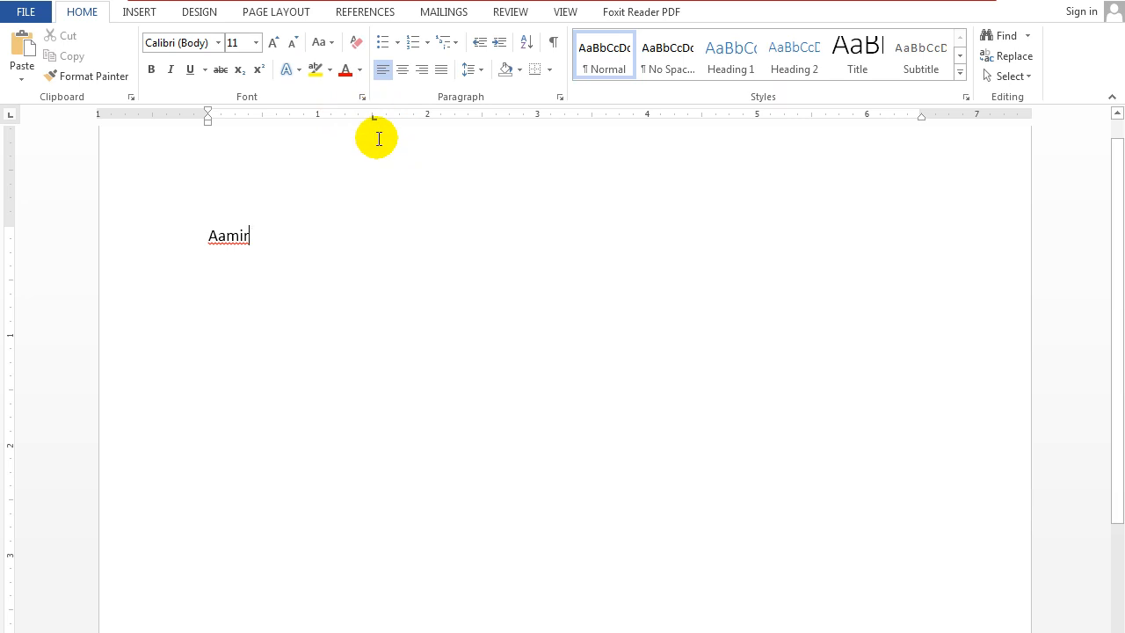
pyautogui.press('Tab')
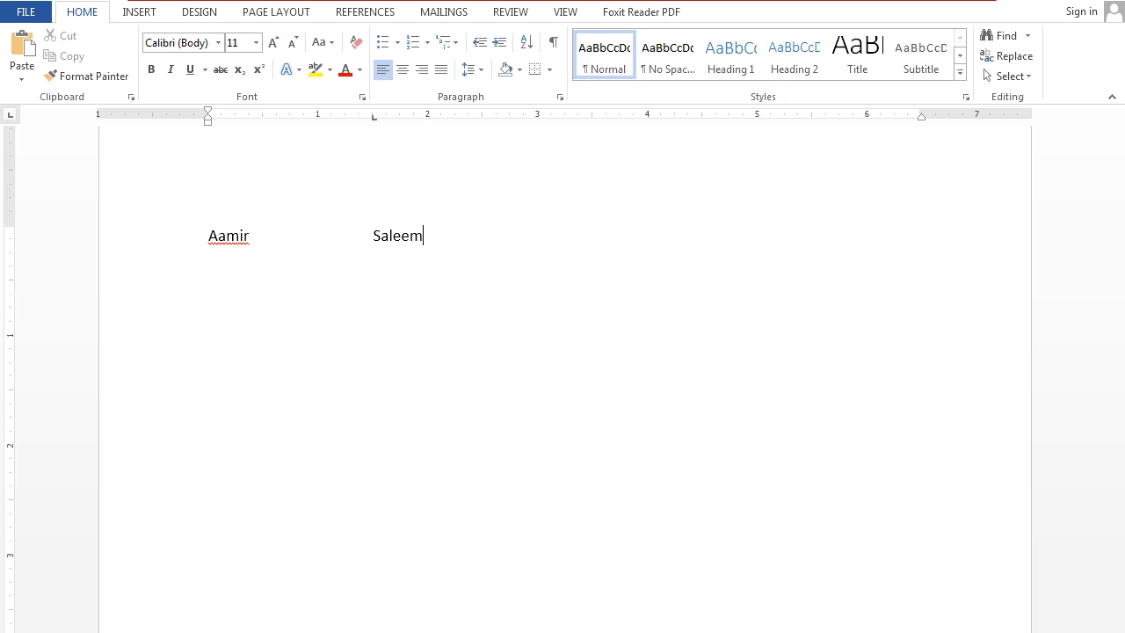
# Inspect the 1.5" tab stop's entry in the paragraph's tab settings, closing without changes.
pyautogui.click(559, 97)
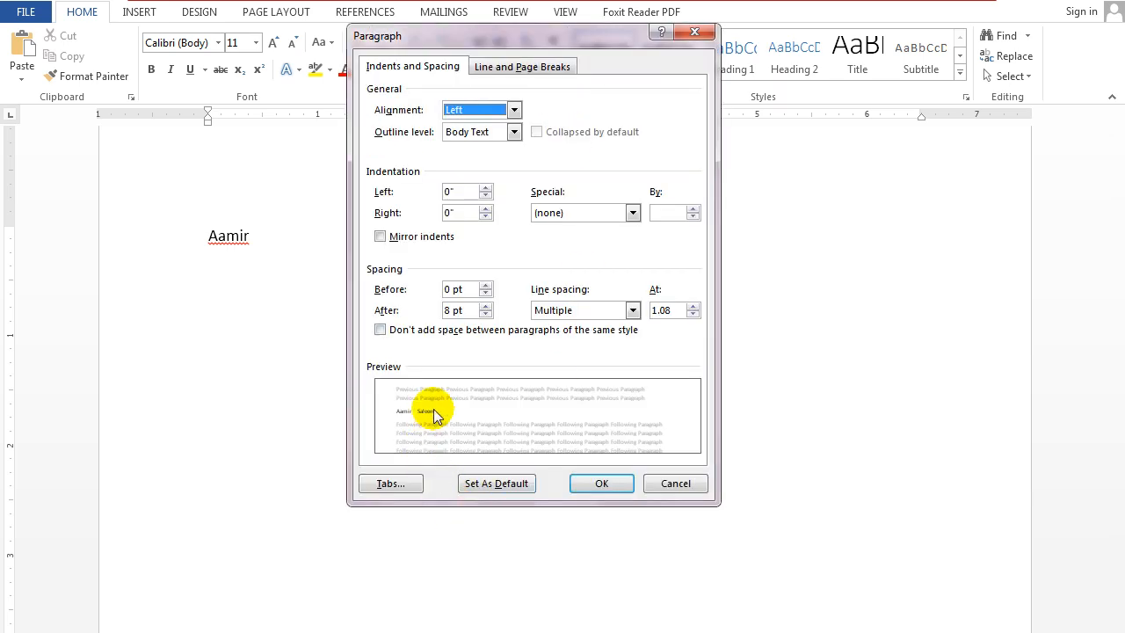
pyautogui.click(393, 488)
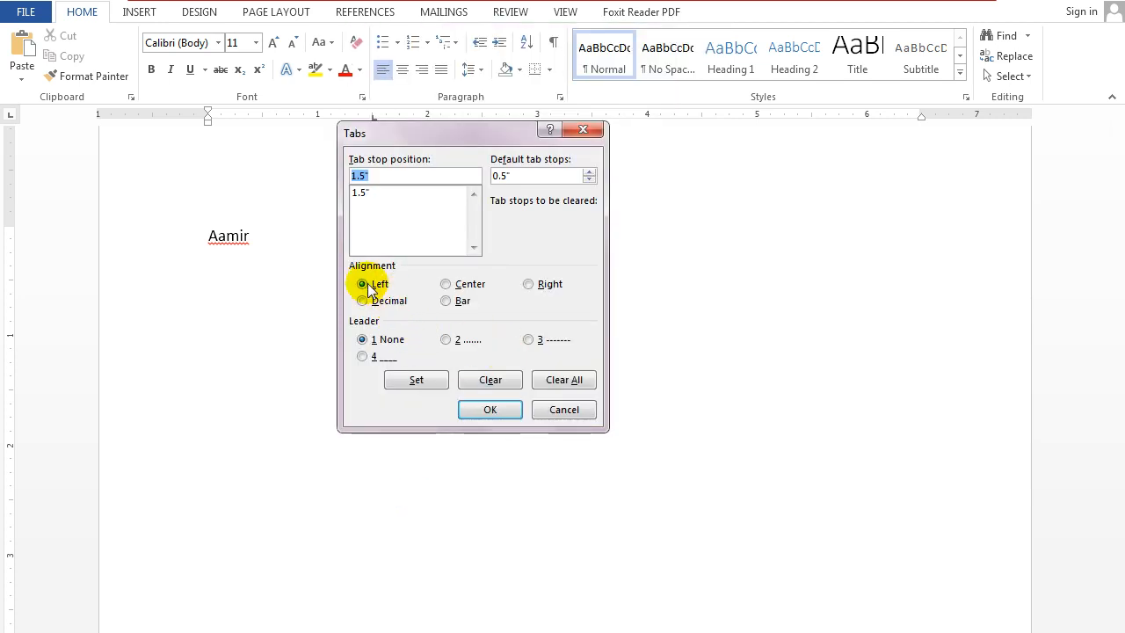
pyautogui.click(360, 193)
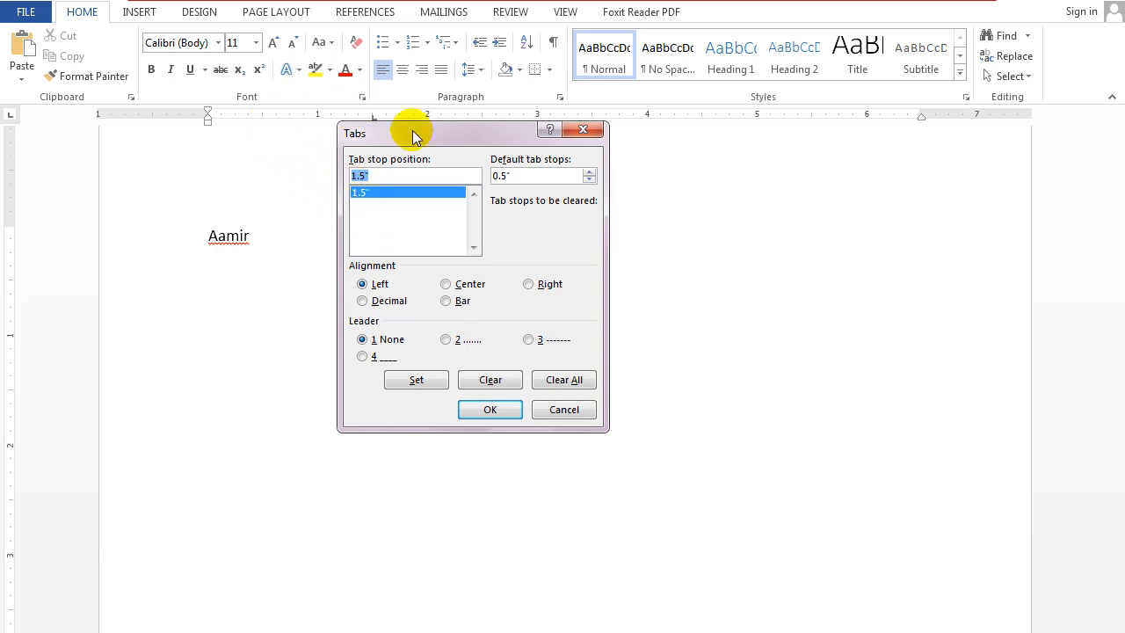
pyautogui.click(554, 409)
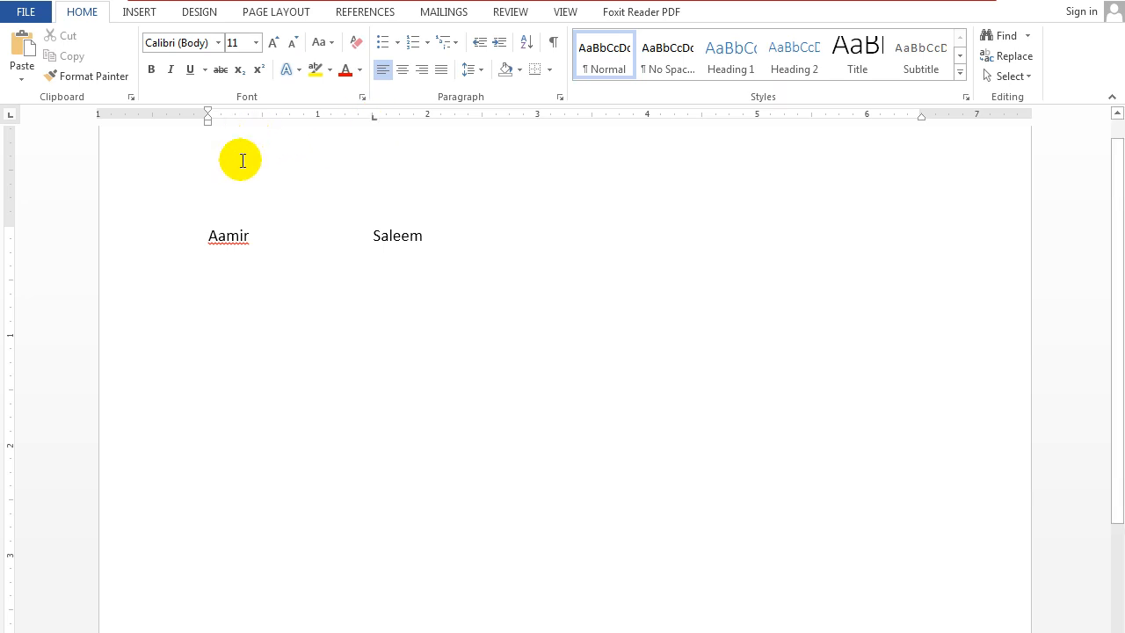
# Add a left tab stop at 3" and enter the last name aligned to it on the same line.
pyautogui.click(255, 246)
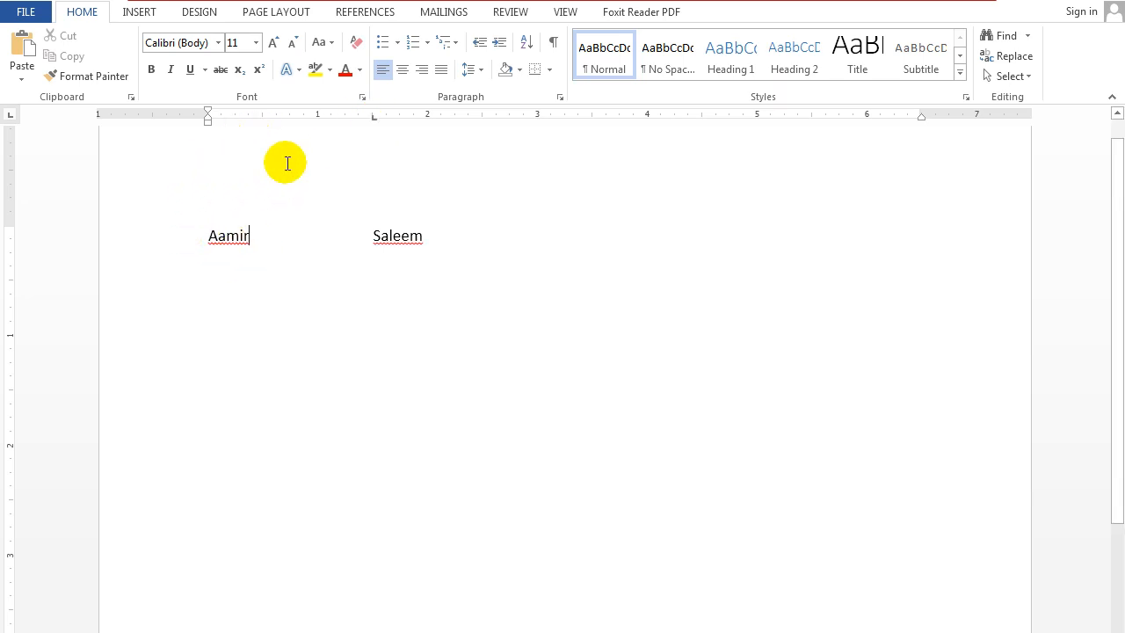
pyautogui.click(434, 231)
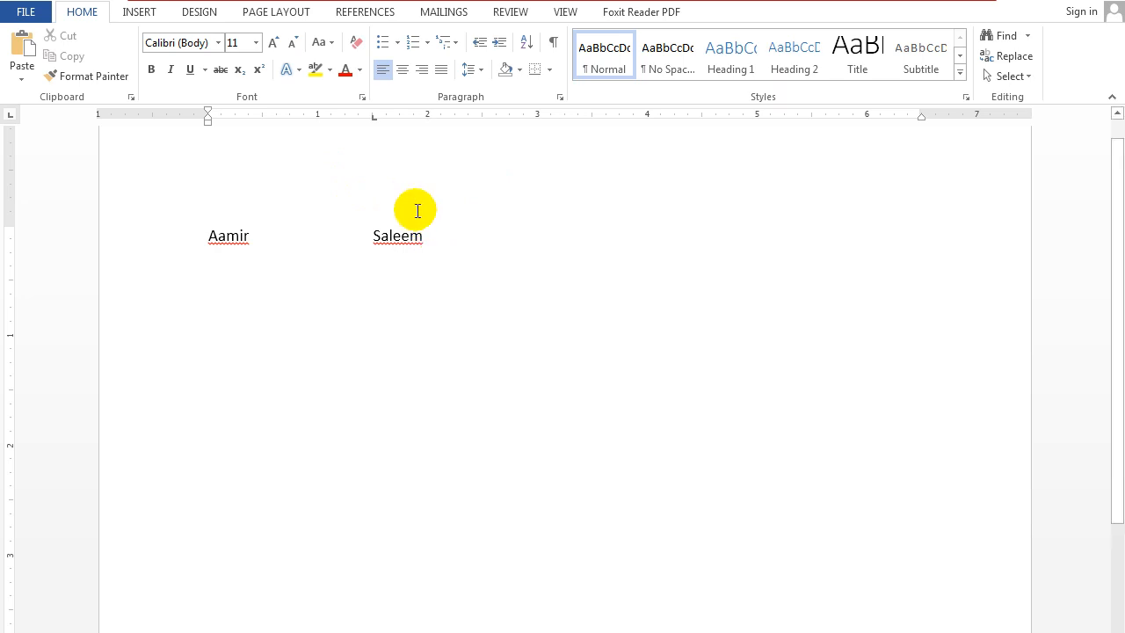
pyautogui.press('BackSpace')
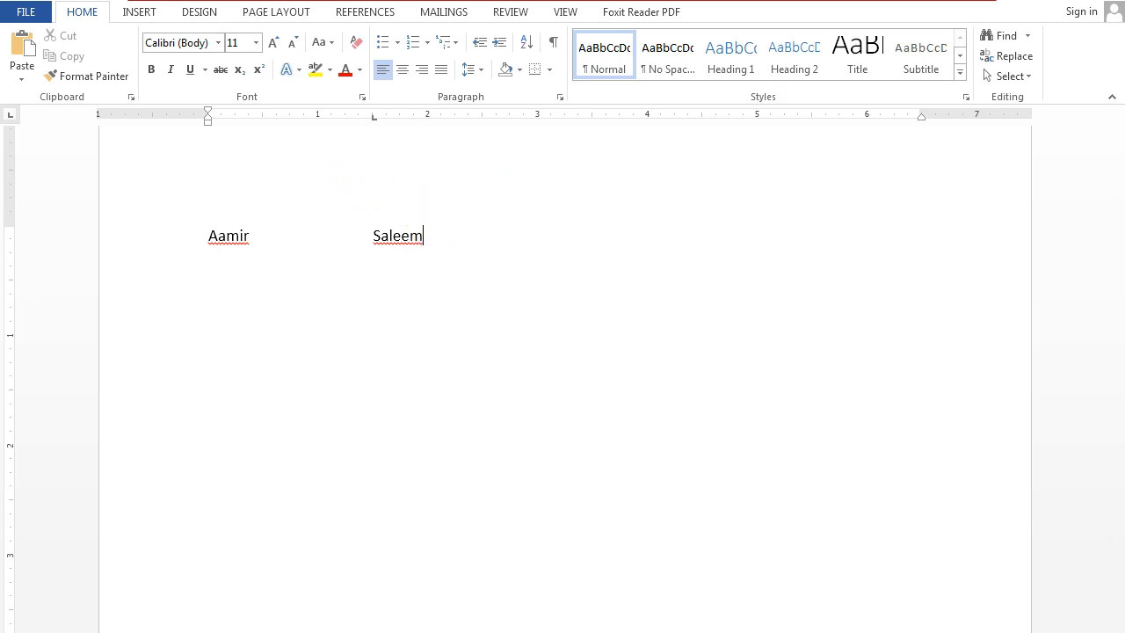
pyautogui.click(538, 115)
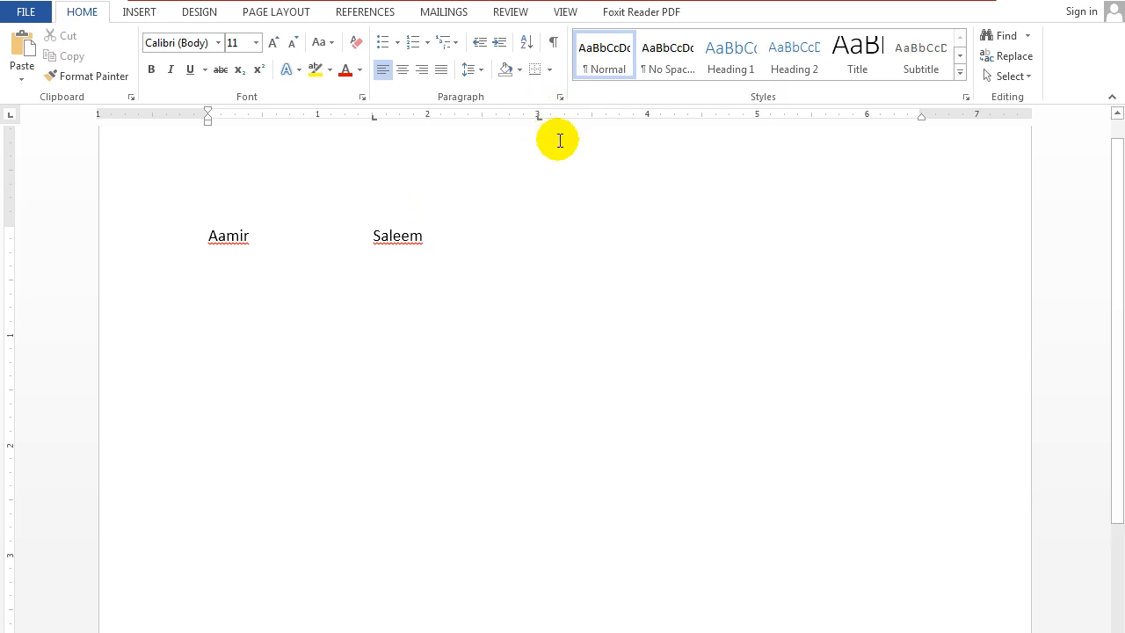
pyautogui.press('Tab')
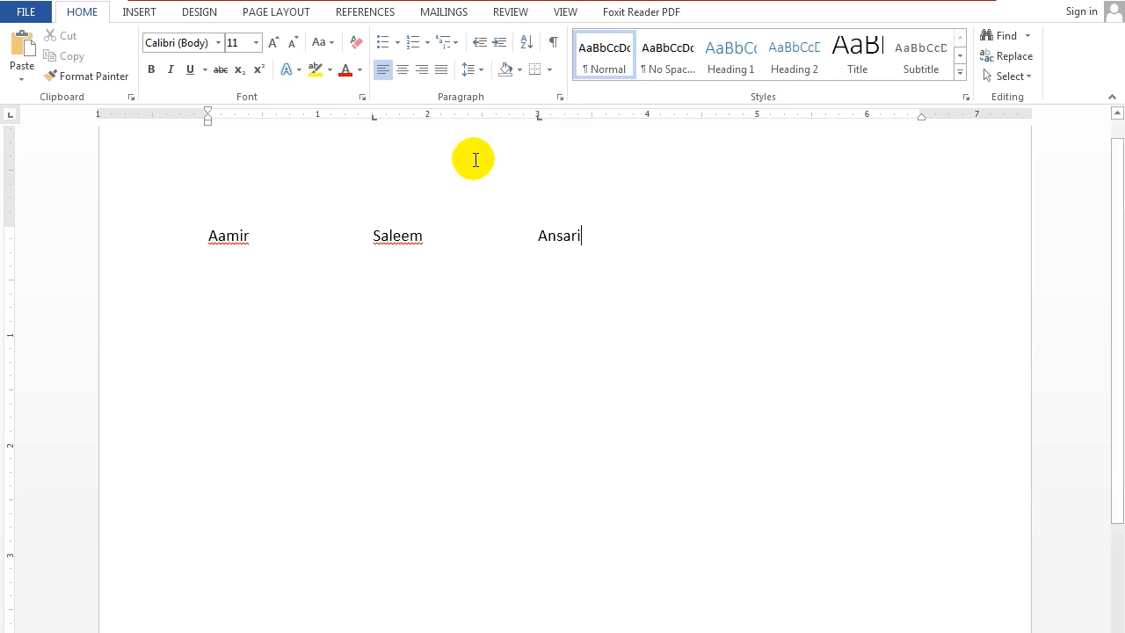
# Set the 1.5" tab stop with left alignment and change the 3" tab stop to right alignment.
pyautogui.click(560, 97)
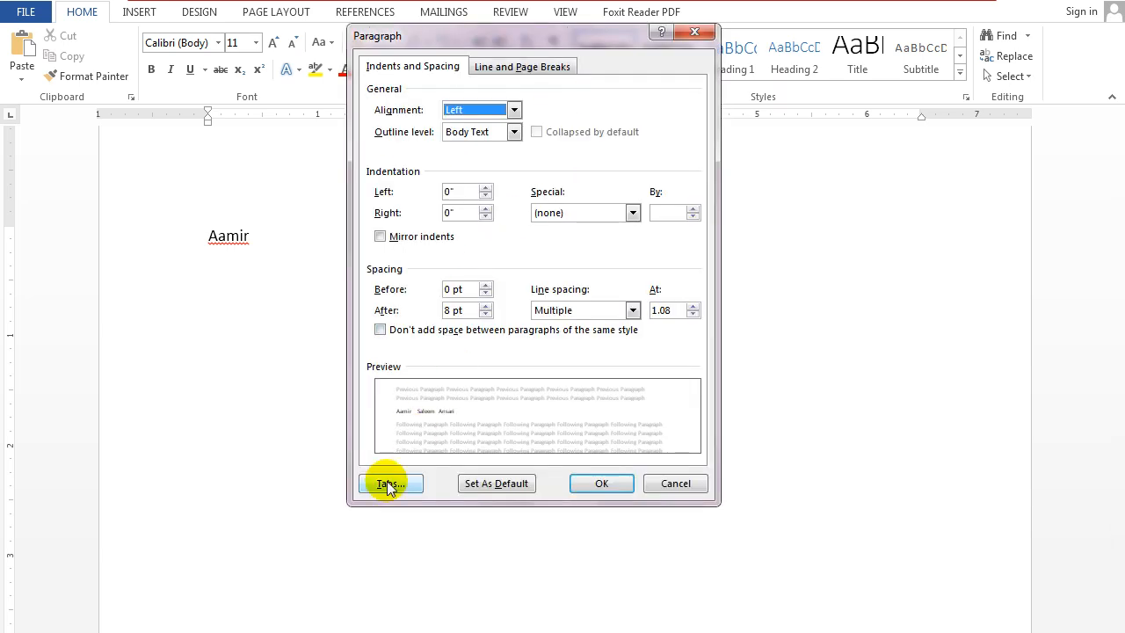
pyautogui.click(325, 414)
pyautogui.click(365, 193)
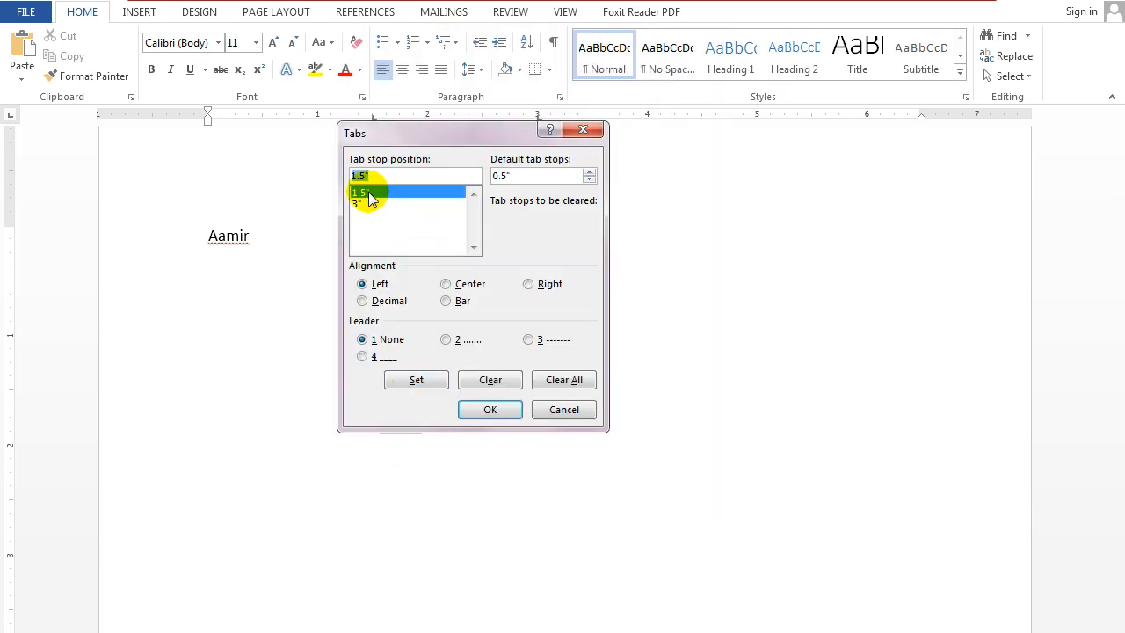
pyautogui.moveTo(535, 132); pyautogui.dragTo(843, 109)
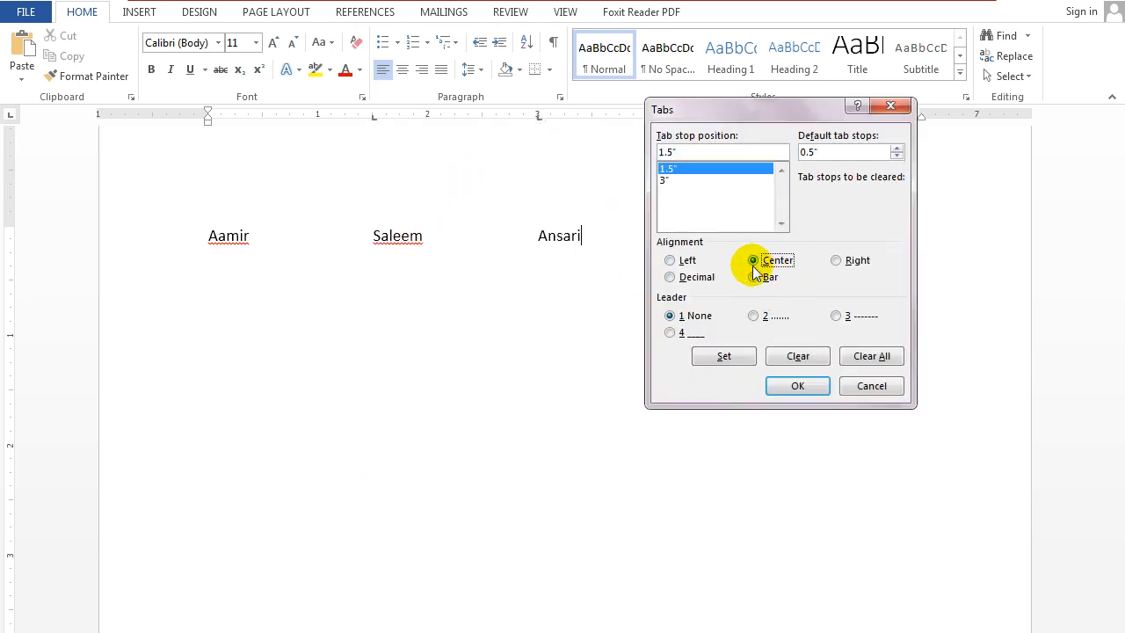
pyautogui.click(668, 180)
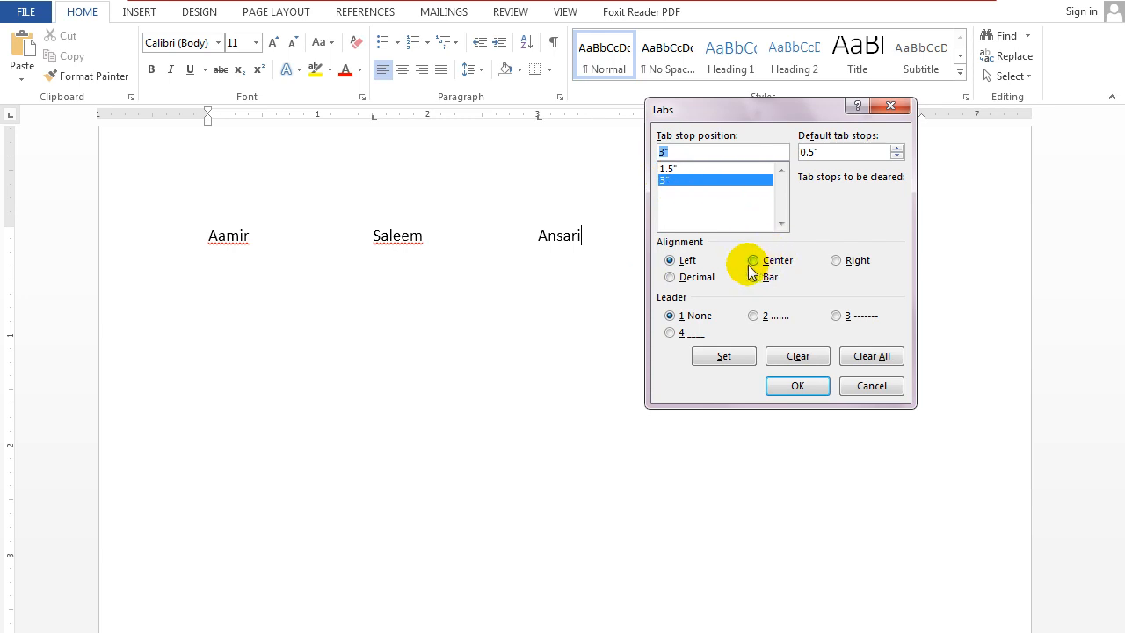
pyautogui.click(677, 170)
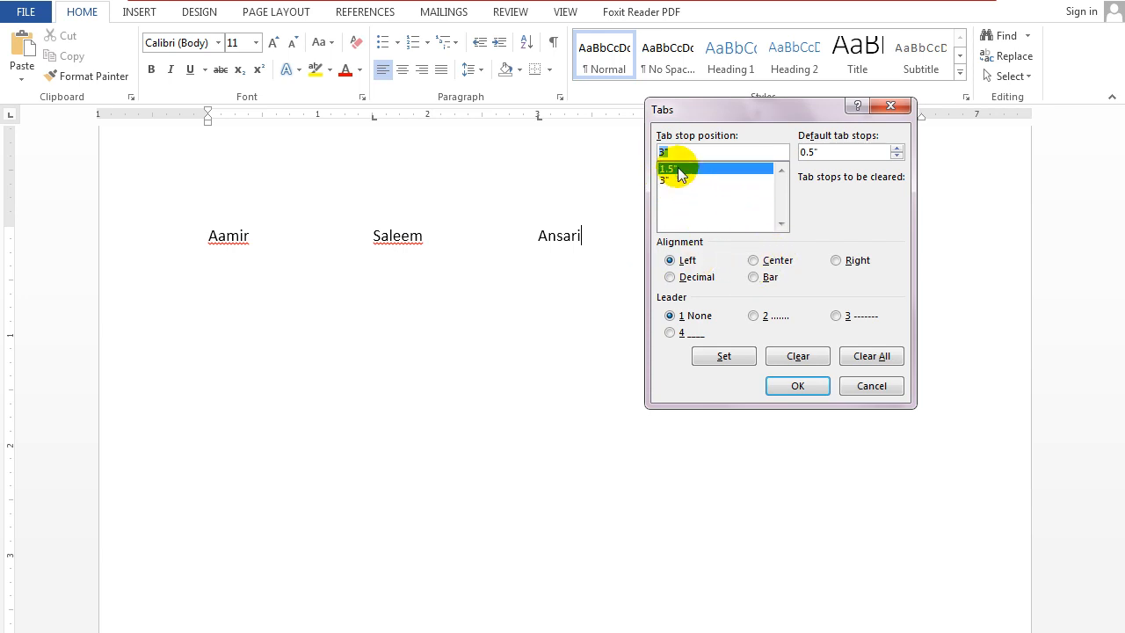
pyautogui.click(725, 356)
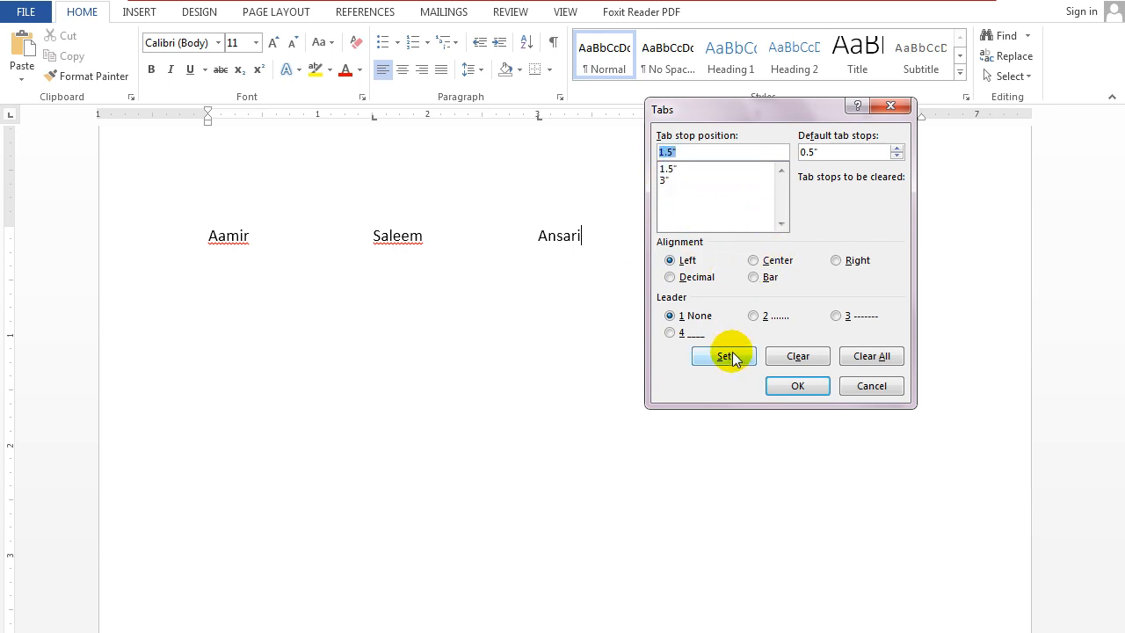
pyautogui.click(668, 180)
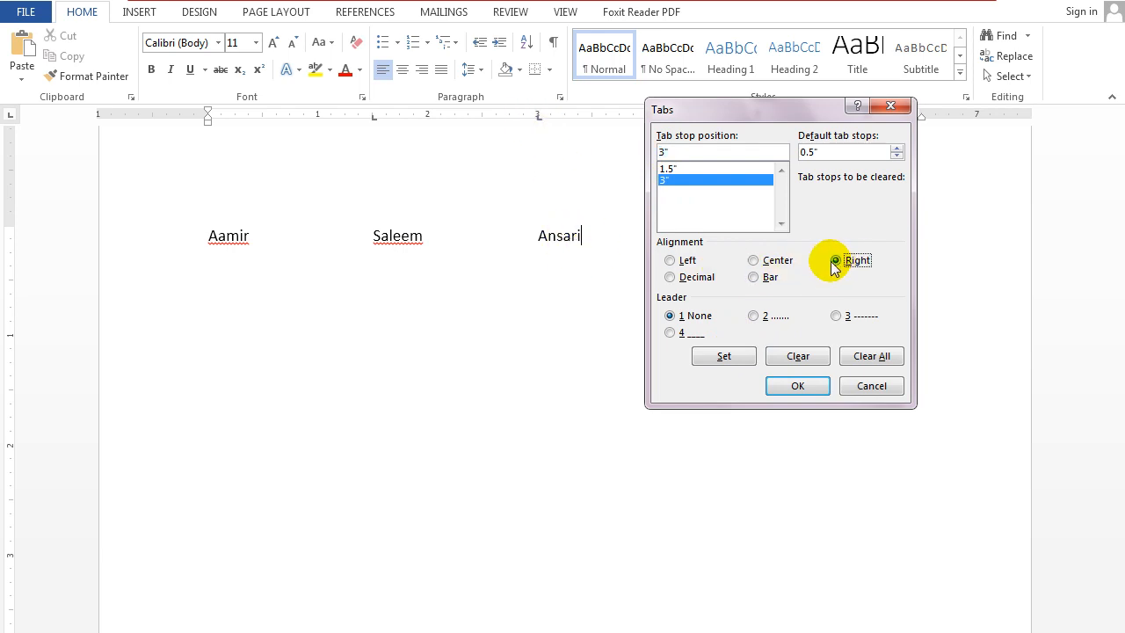
pyautogui.click(796, 386)
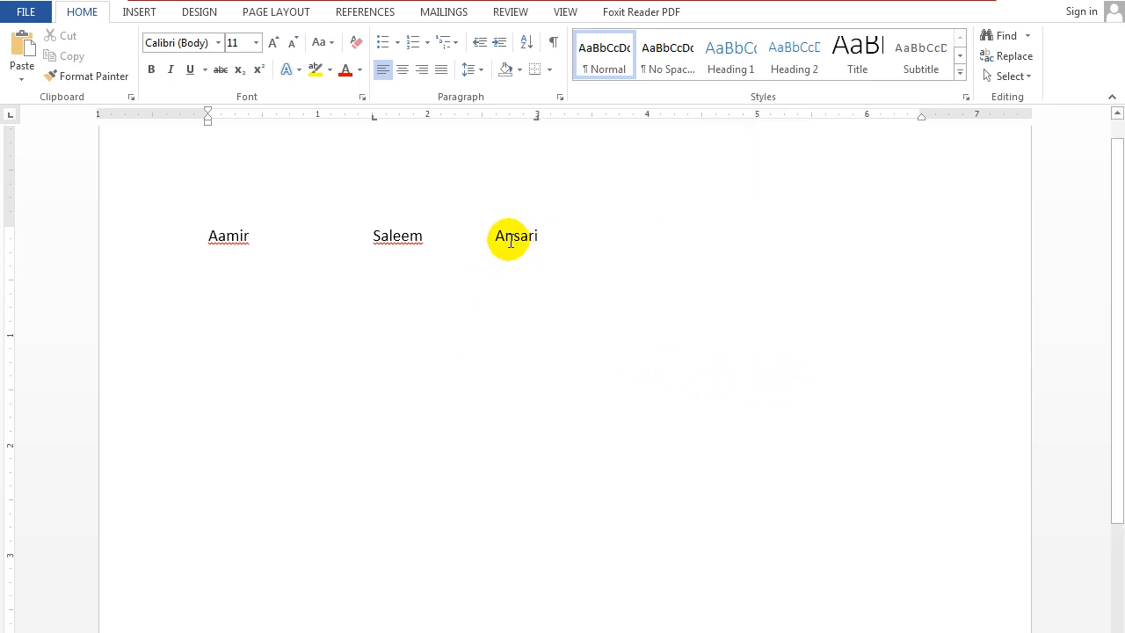
# Start a second line and fill it with placeholder text at the 1.5" left and 3" right tab stops.
pyautogui.press('Return')
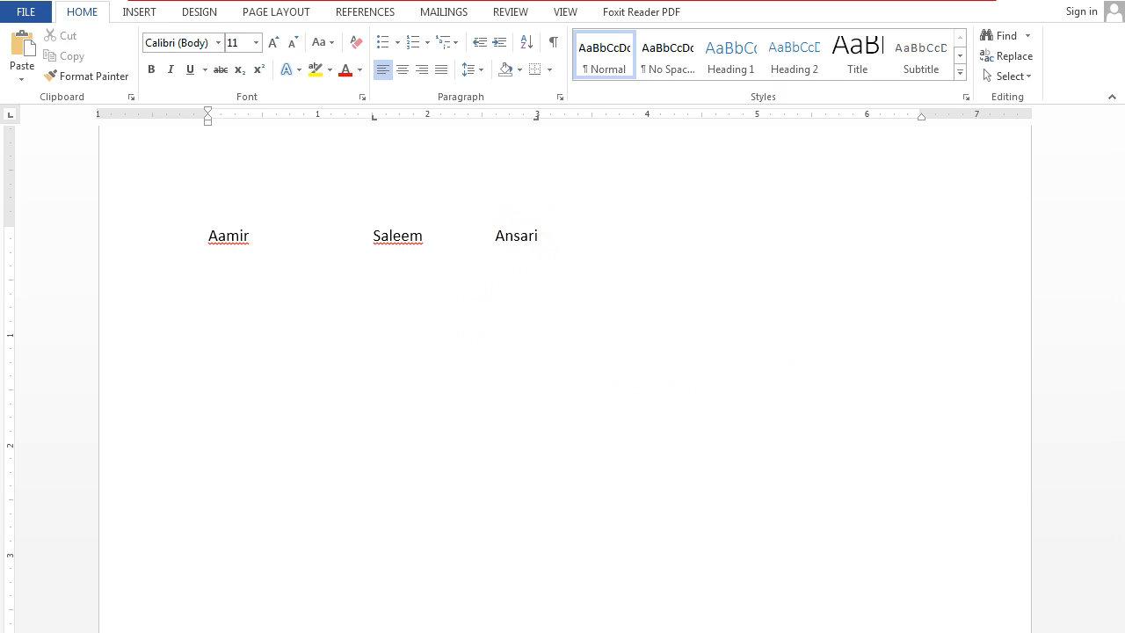
pyautogui.write('dsffsdjfkjksdjaslkdjasdlkajdlkad')
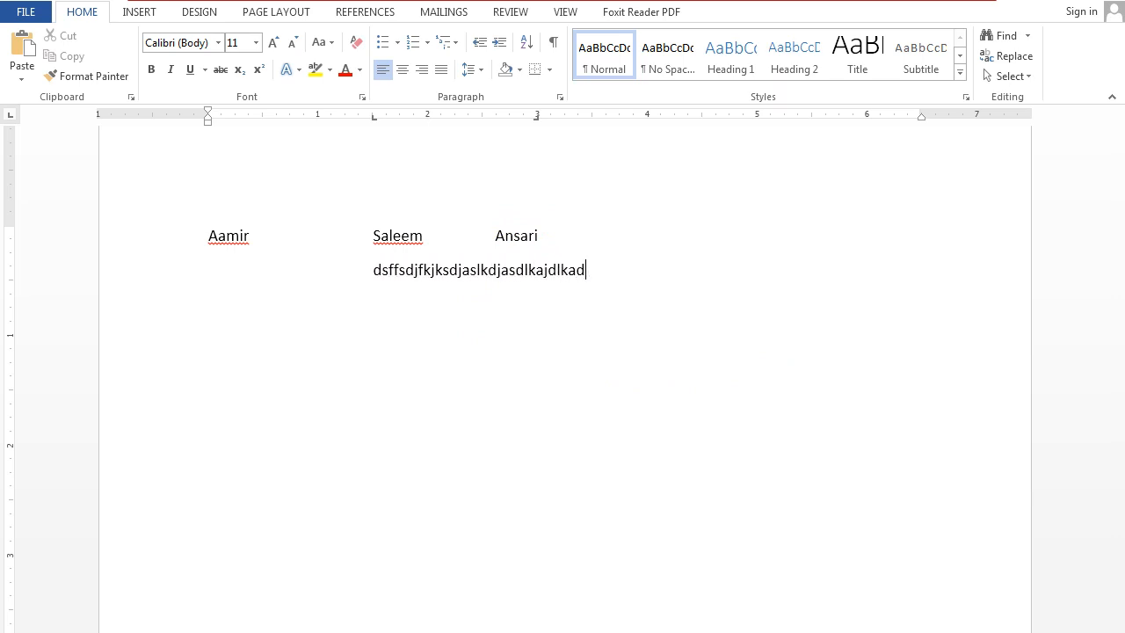
pyautogui.press('BackSpace')
pyautogui.press('BackSpace')
pyautogui.press('BackSpace')
pyautogui.press('BackSpace')
pyautogui.press('BackSpace')
pyautogui.press('BackSpace')
pyautogui.press('BackSpace')
pyautogui.press('BackSpace')
pyautogui.press('BackSpace')
pyautogui.press('BackSpace')
pyautogui.press('BackSpace')
pyautogui.press('BackSpace')
pyautogui.press('BackSpace')
pyautogui.press('BackSpace')
pyautogui.click(373, 269)
pyautogui.press('Tab')
pyautogui.write('dsd')
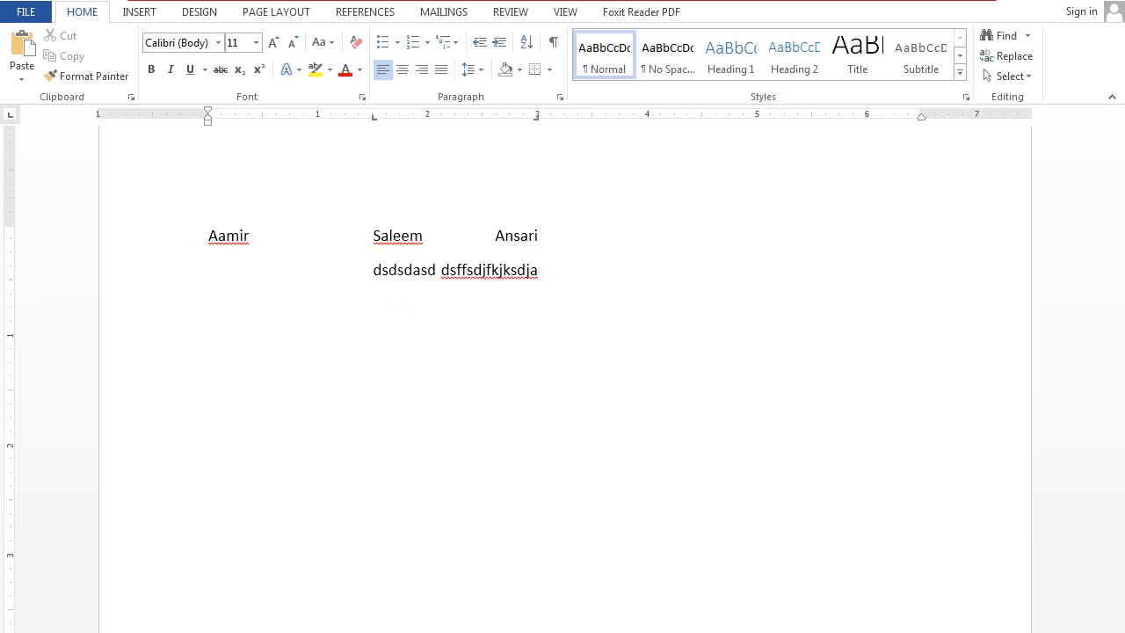
# Clear the name line and the placeholder line from the page, including their custom tab stops.
pyautogui.click(399, 270)
pyautogui.click(575, 266)
pyautogui.write('s')
pyautogui.press('BackSpace')
pyautogui.press('BackSpace')
pyautogui.press('BackSpace')
pyautogui.press('BackSpace')
pyautogui.press('BackSpace')
pyautogui.press('BackSpace')
pyautogui.press('BackSpace')
pyautogui.press('BackSpace')
pyautogui.press('BackSpace')
pyautogui.press('BackSpace')
pyautogui.press('BackSpace')
pyautogui.press('BackSpace')
pyautogui.press('BackSpace')
pyautogui.press('BackSpace')
pyautogui.press('BackSpace')
pyautogui.press('BackSpace')
pyautogui.press('BackSpace')
pyautogui.press('BackSpace')
pyautogui.press('BackSpace')
pyautogui.press('BackSpace')
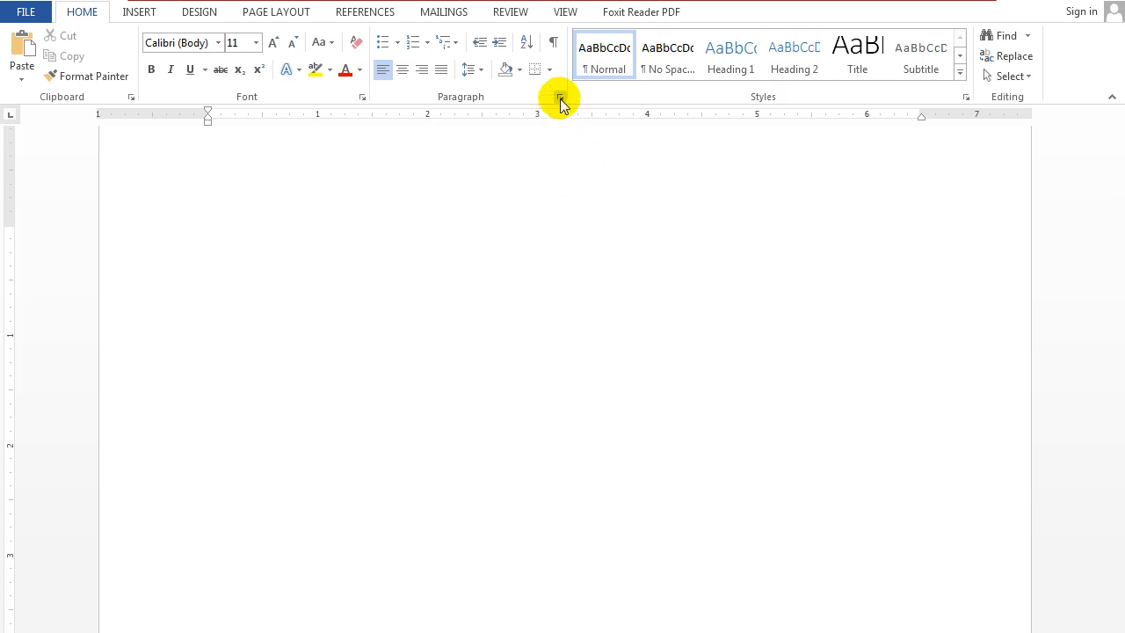
# Inspect the paragraph's line and page break options and the decimal tab alignment option, closing without changes.
pyautogui.click(560, 96)
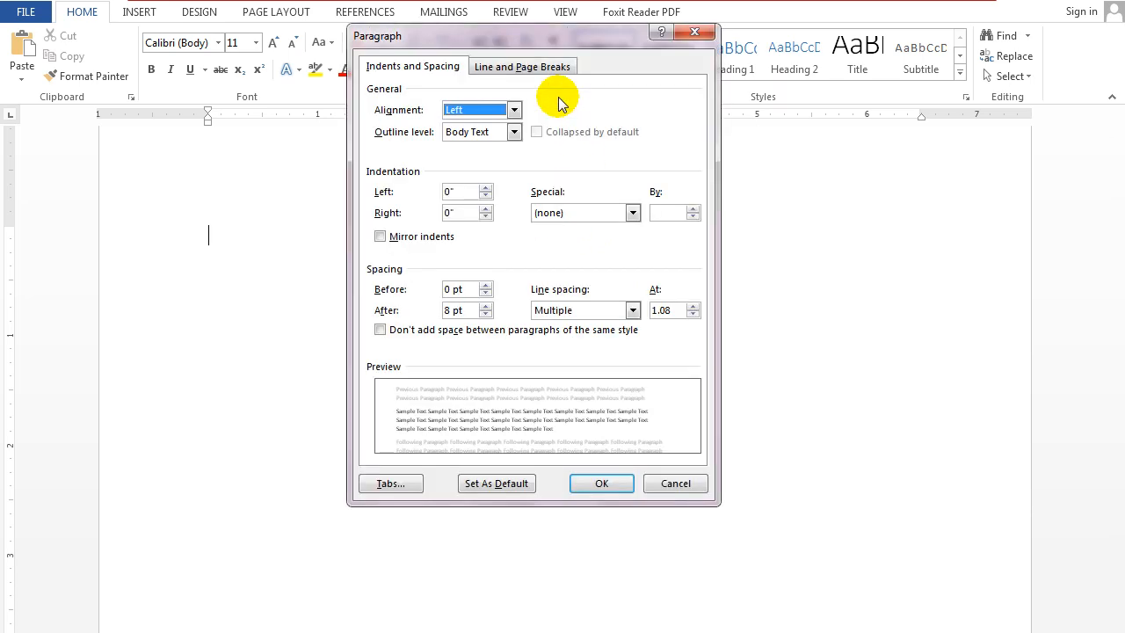
pyautogui.click(497, 66)
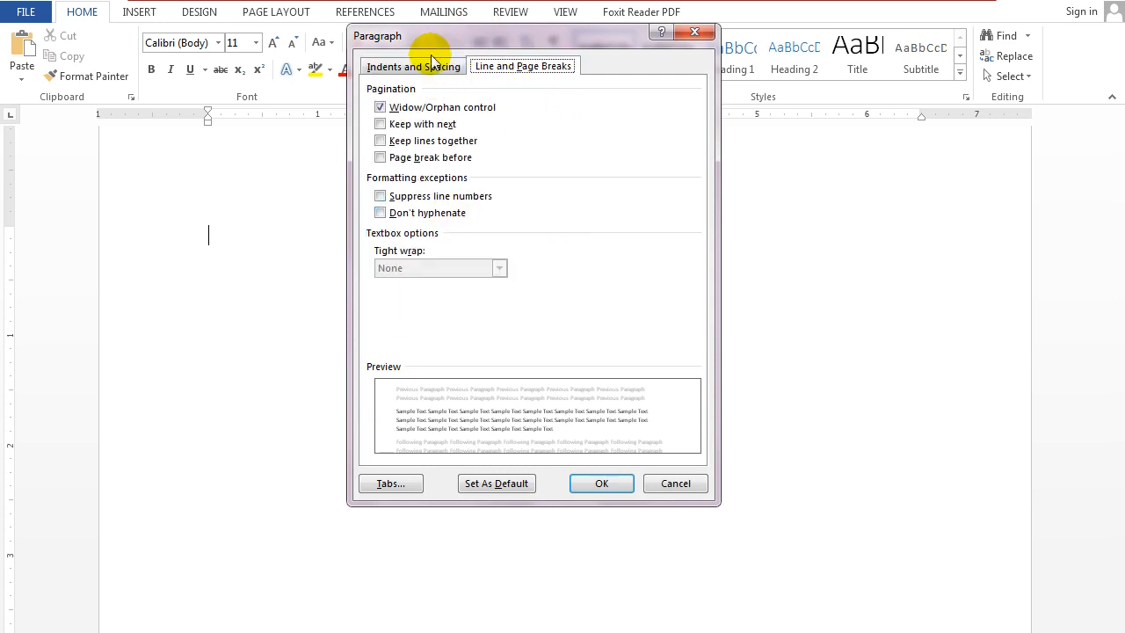
pyautogui.click(379, 483)
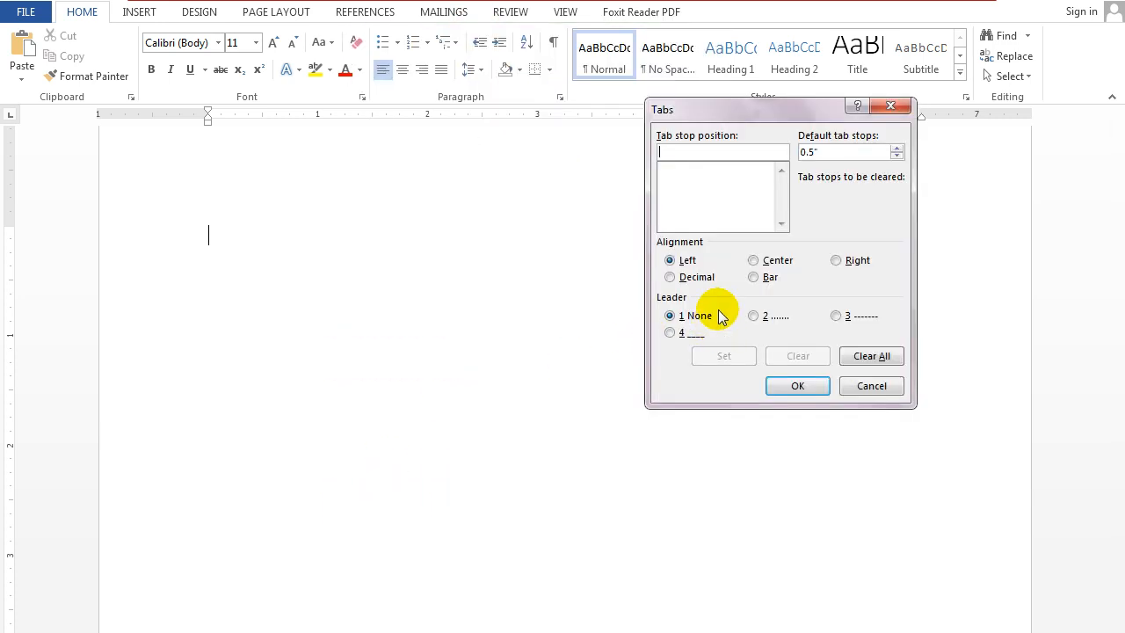
pyautogui.click(703, 277)
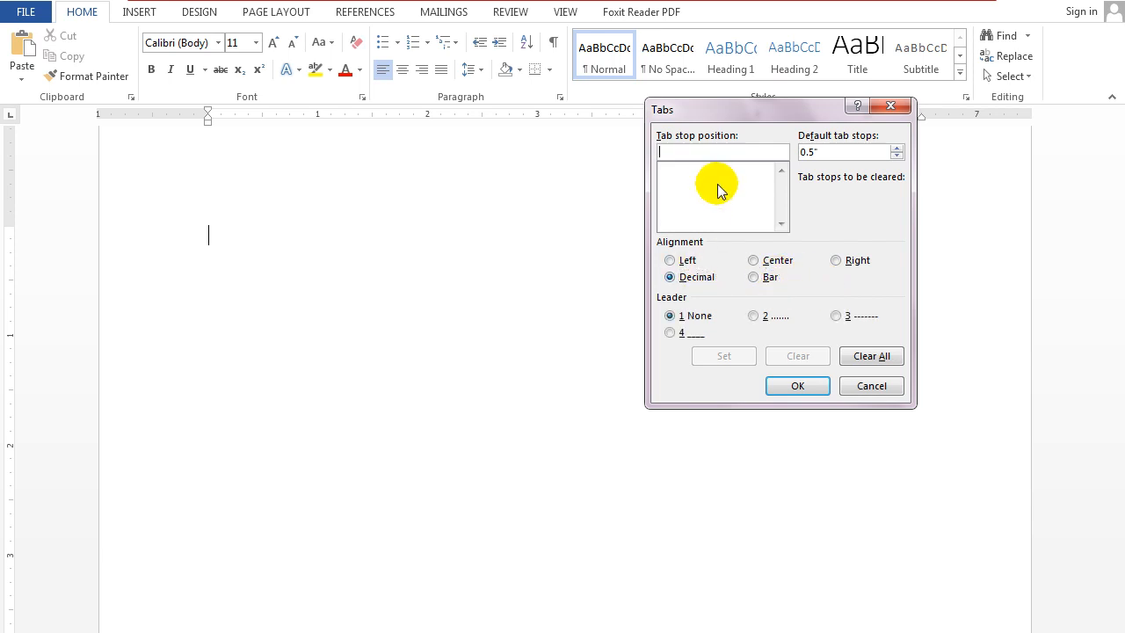
pyautogui.click(886, 388)
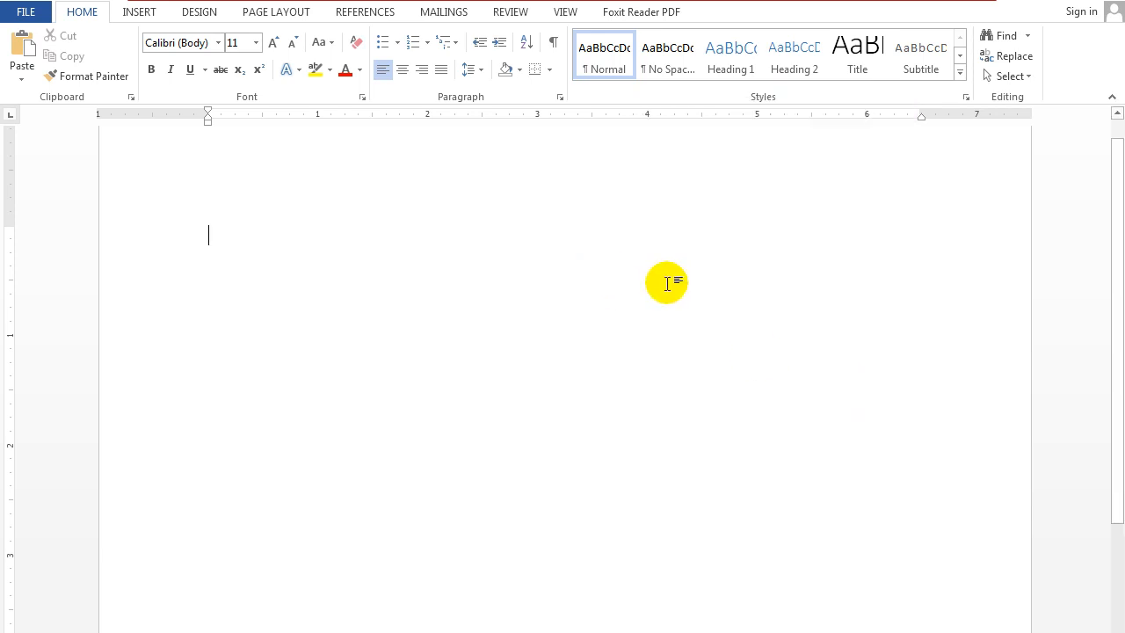
# Enter a first name, add a left tab stop at 2" and enter 20.234 aligned to it.
pyautogui.write('Aamir')
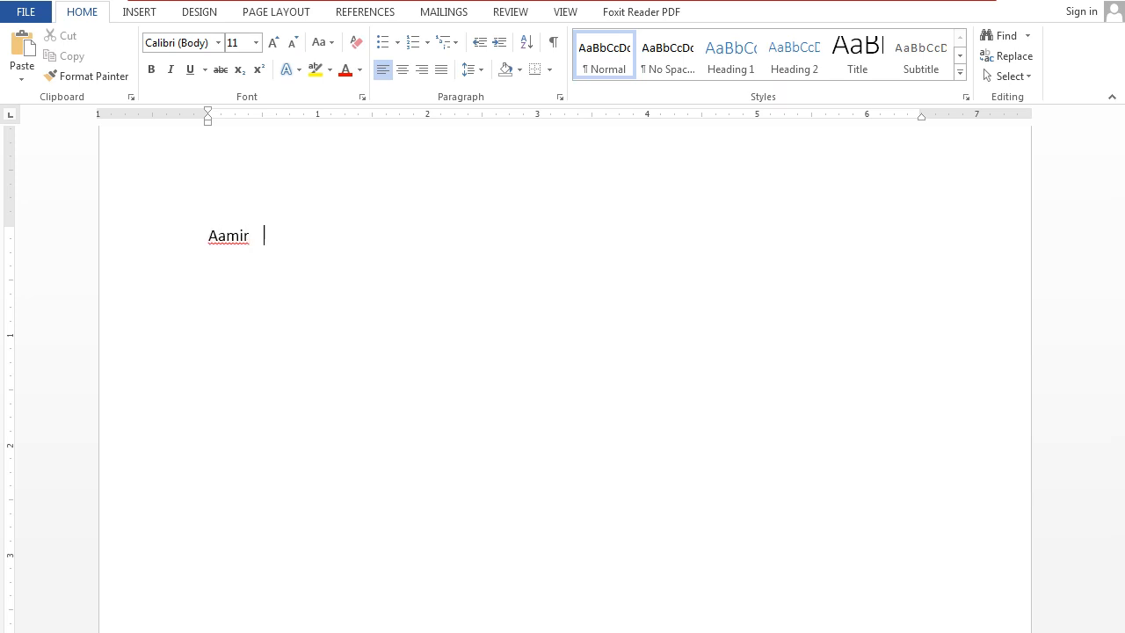
pyautogui.click(428, 115)
pyautogui.write('20.234')
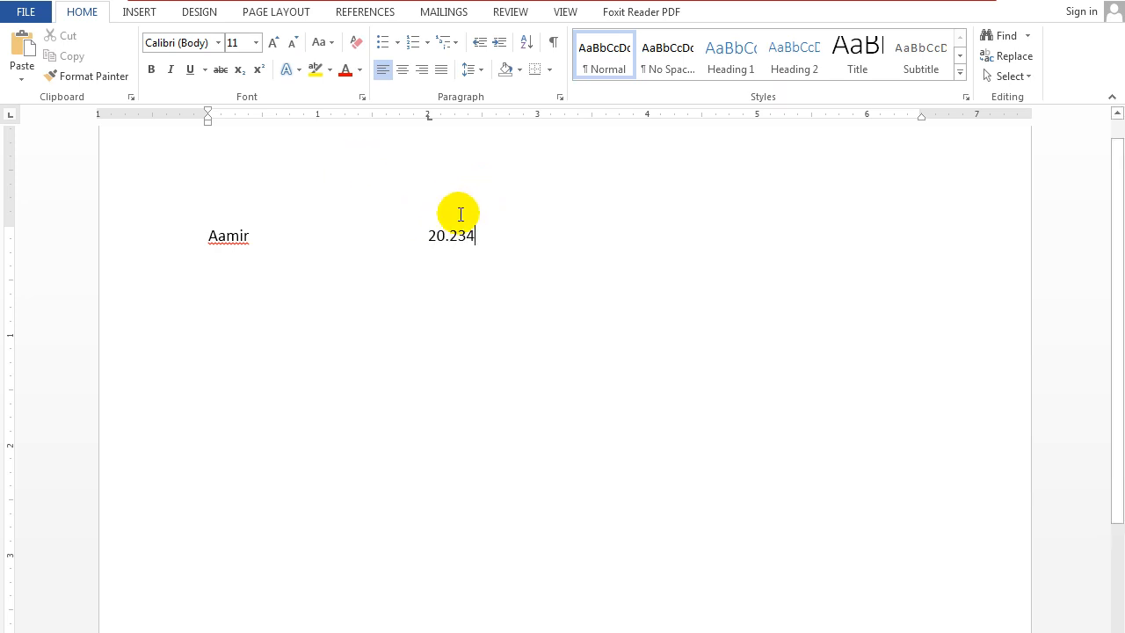
# Change the alignment of the 2" tab stop to decimal.
pyautogui.click(548, 99)
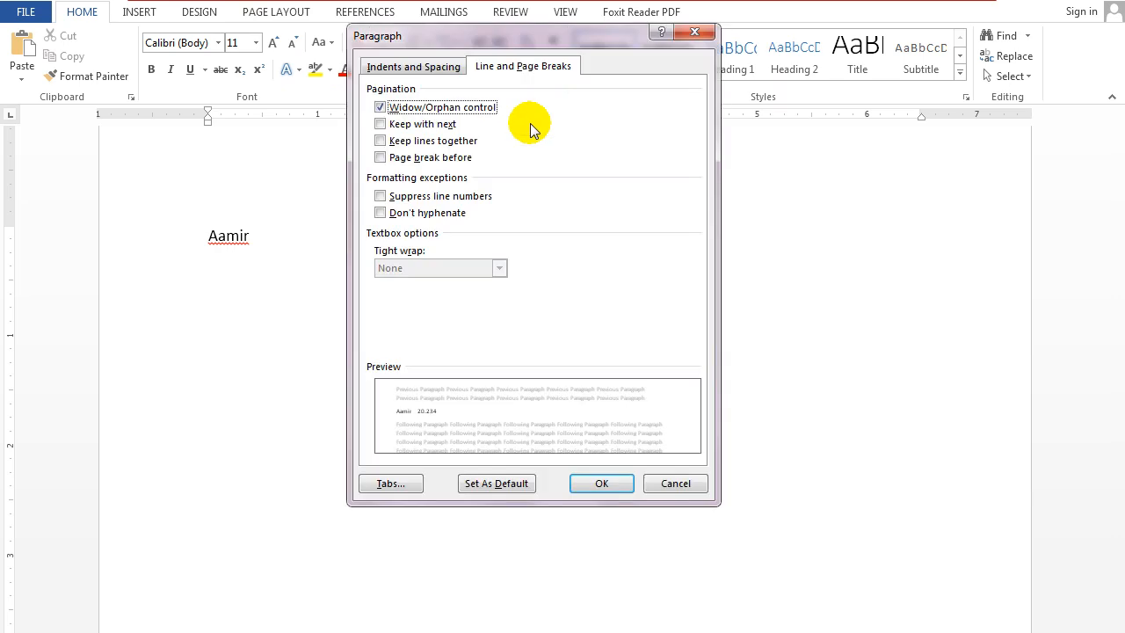
pyautogui.click(382, 479)
pyautogui.click(666, 167)
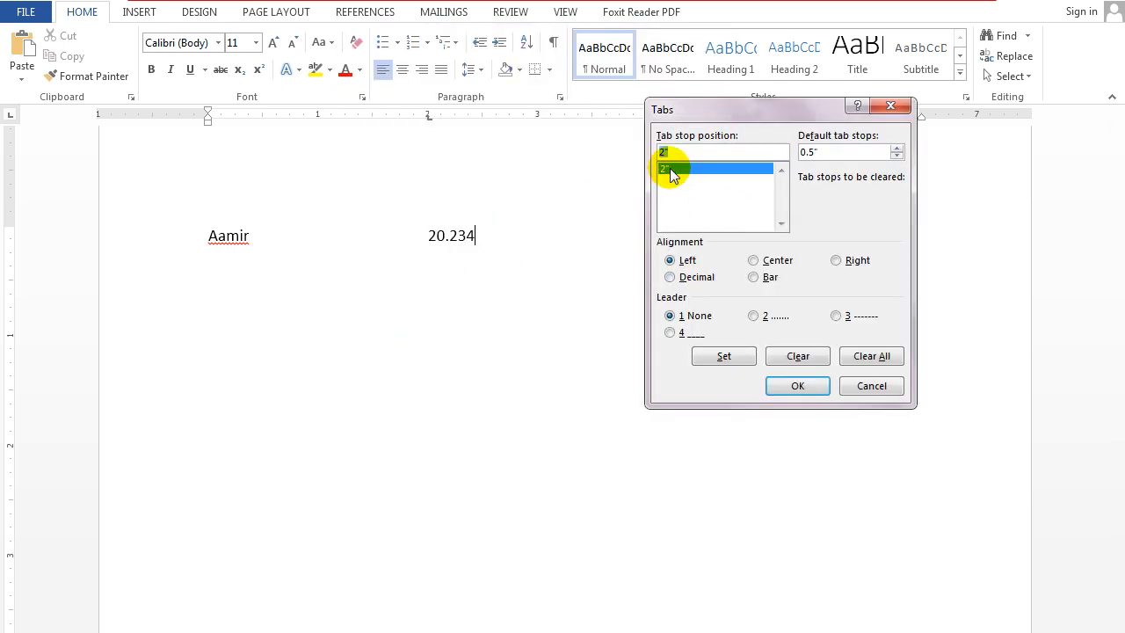
pyautogui.click(699, 277)
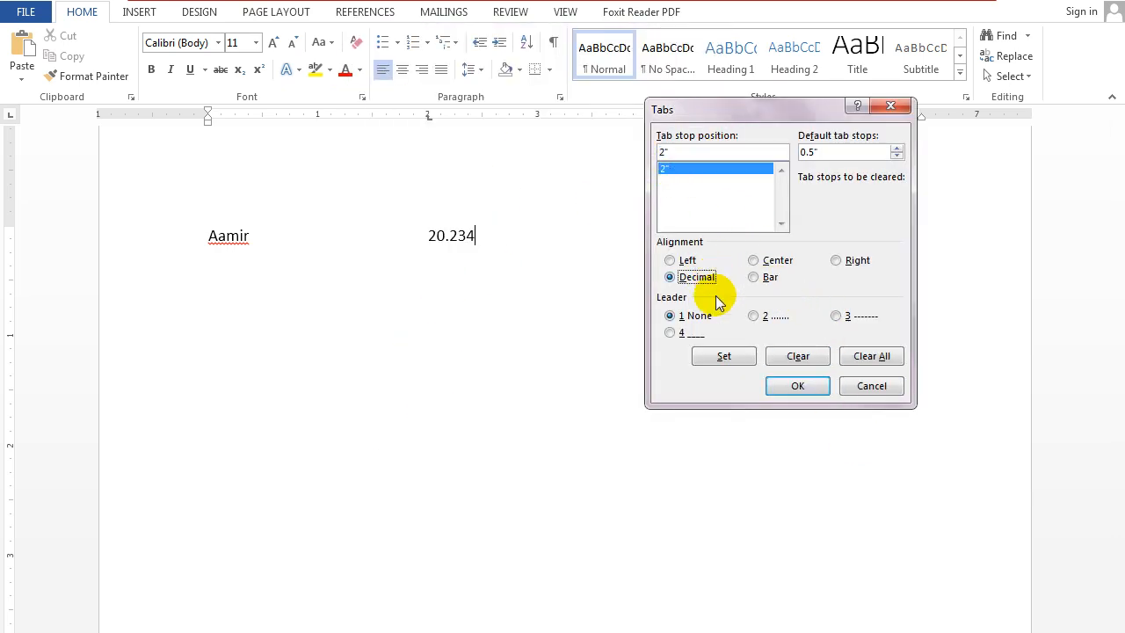
pyautogui.click(728, 359)
pyautogui.click(794, 385)
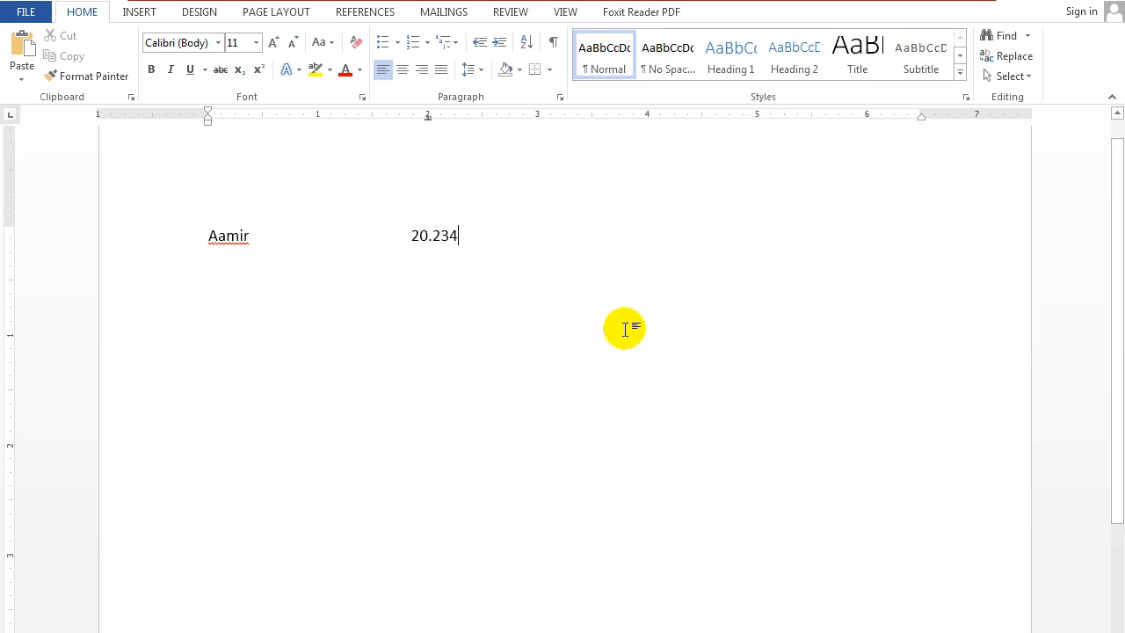
# Extend the number with extra digits after and before its decimal point to test the decimal tab stop.
pyautogui.write('dsdd')
pyautogui.press('BackSpace')
pyautogui.press('BackSpace')
pyautogui.press('BackSpace')
pyautogui.press('BackSpace')
pyautogui.write('443434343434343')
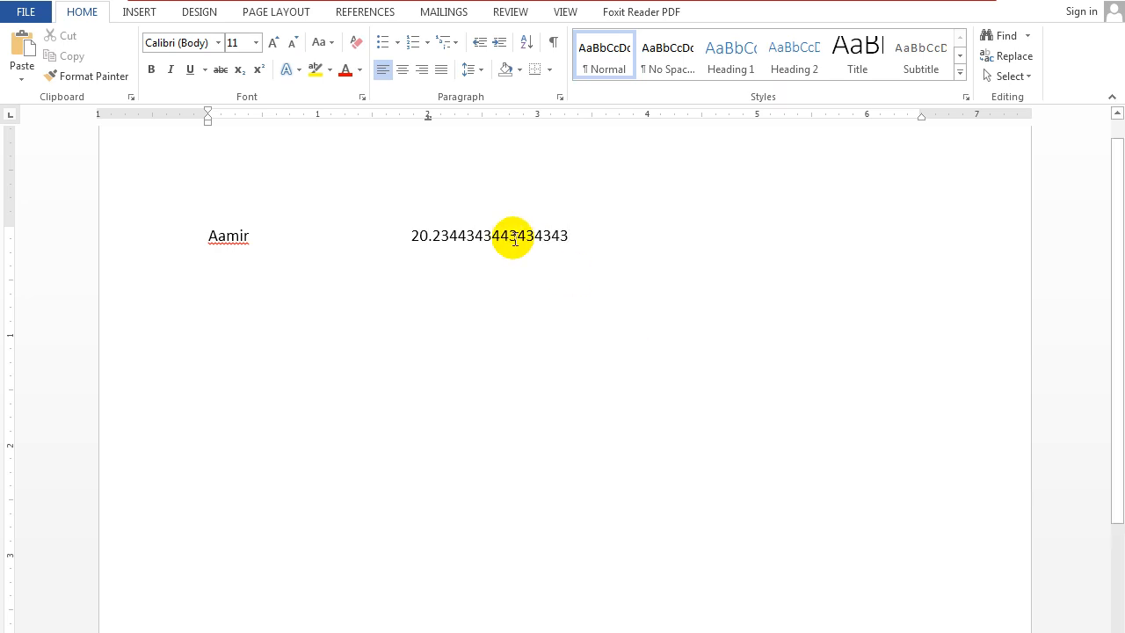
pyautogui.click(420, 237)
pyautogui.write('34434343433')
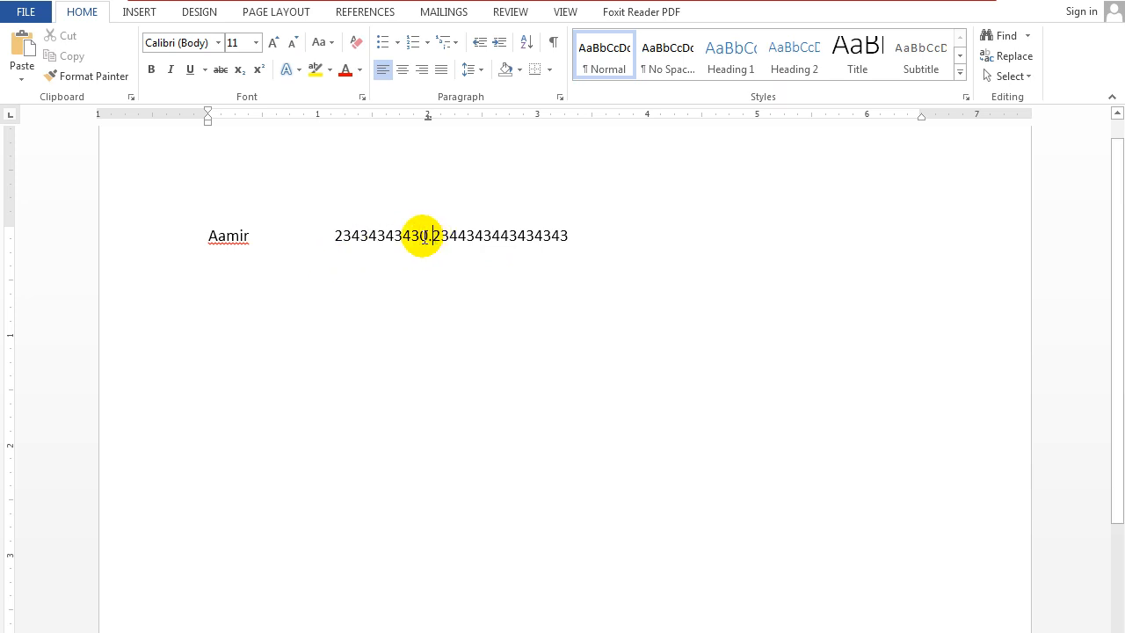
pyautogui.write('4343434')
pyautogui.write('30.23443434')
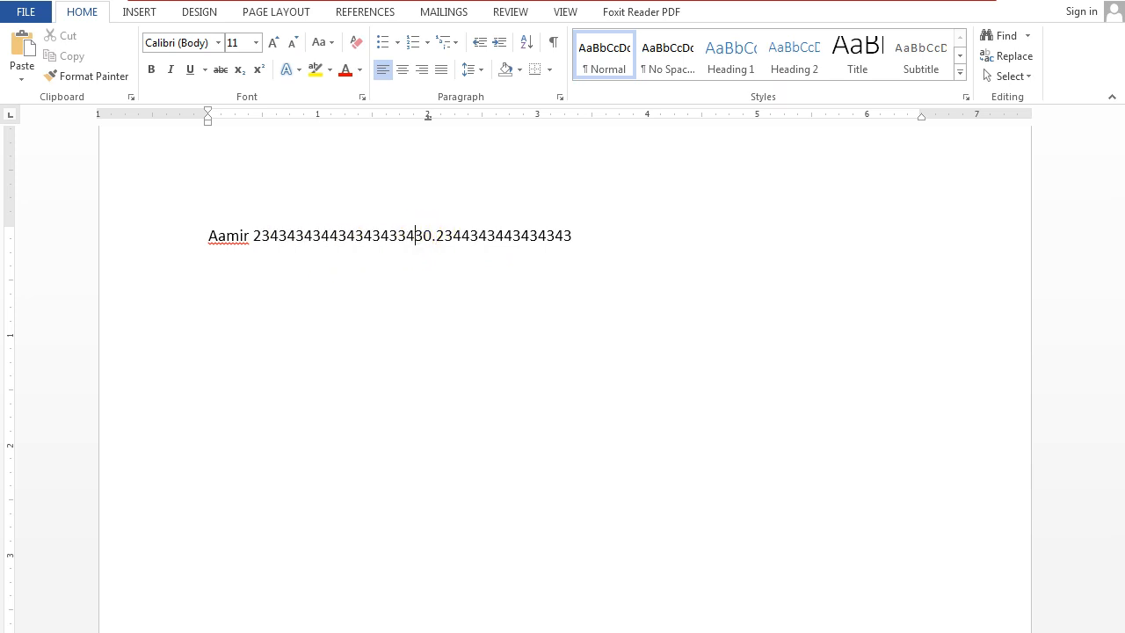
pyautogui.press('BackSpace')
pyautogui.press('BackSpace')
pyautogui.press('BackSpace')
pyautogui.press('BackSpace')
pyautogui.press('BackSpace')
pyautogui.press('BackSpace')
pyautogui.press('BackSpace')
# Delete the name and number line, and inspect the 2" tab stop's alignment and leader settings without changing them.
pyautogui.tripleClick(413, 237)
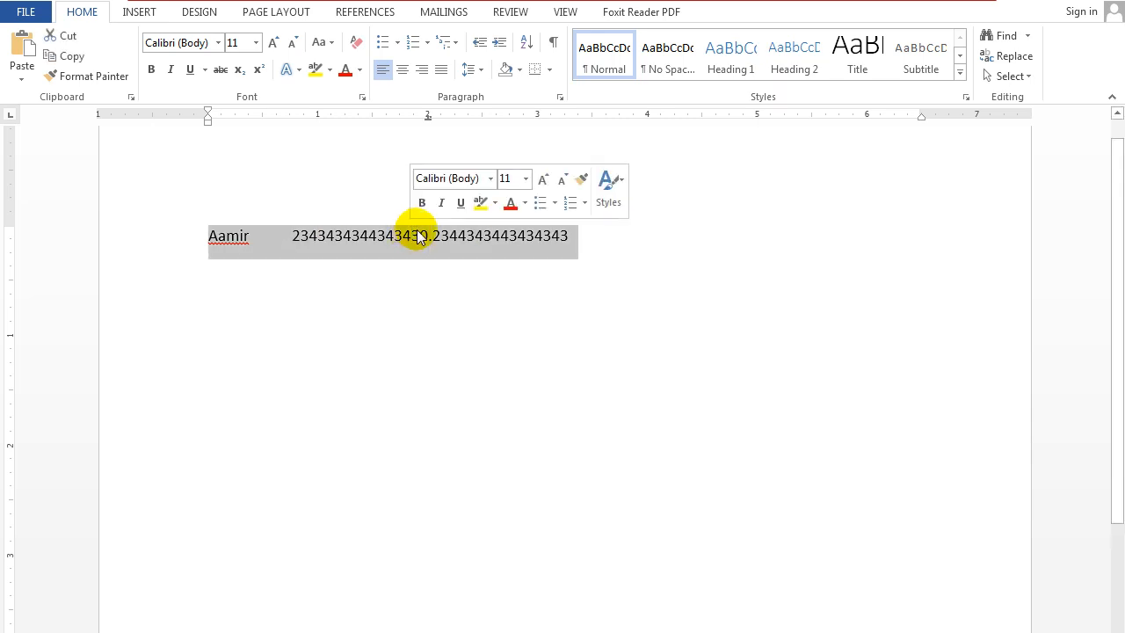
pyautogui.press('Delete')
pyautogui.click(557, 98)
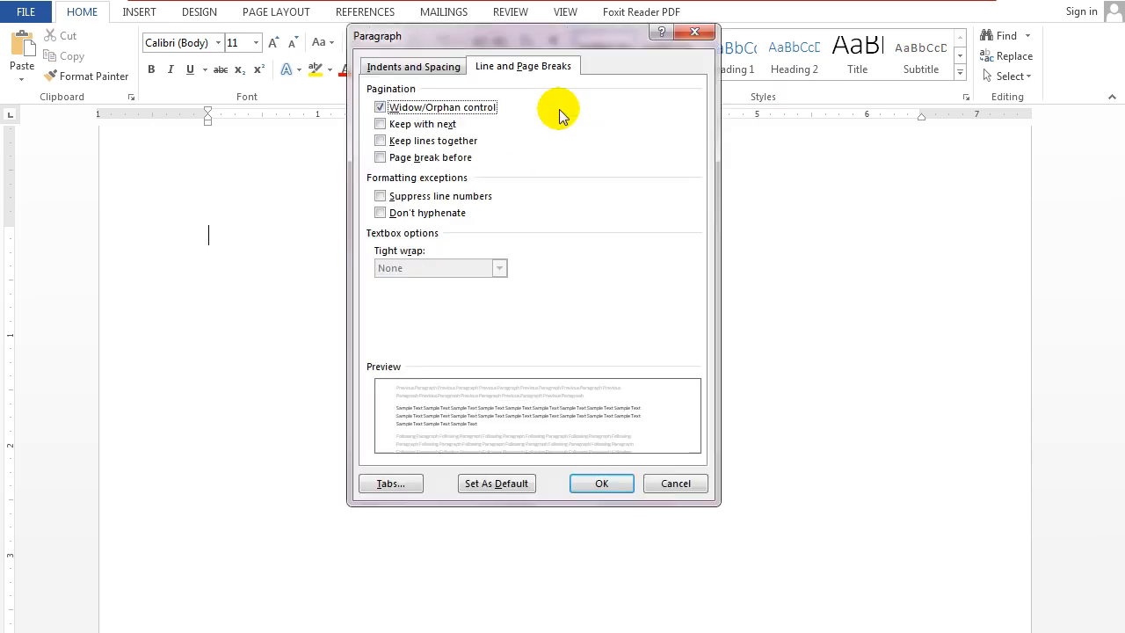
pyautogui.click(383, 477)
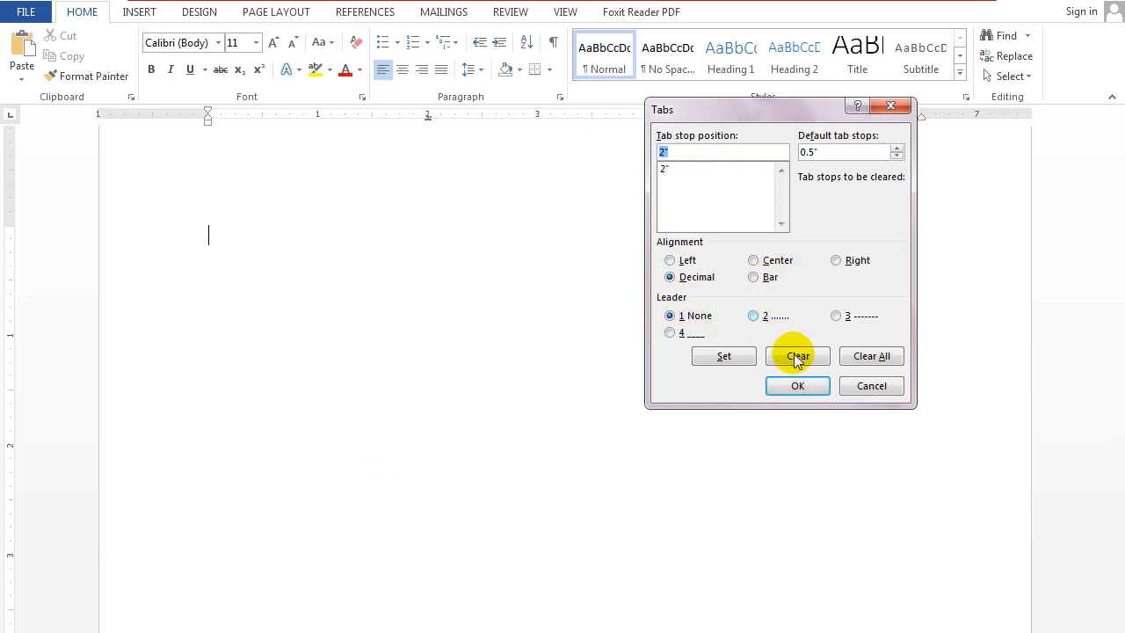
pyautogui.click(859, 388)
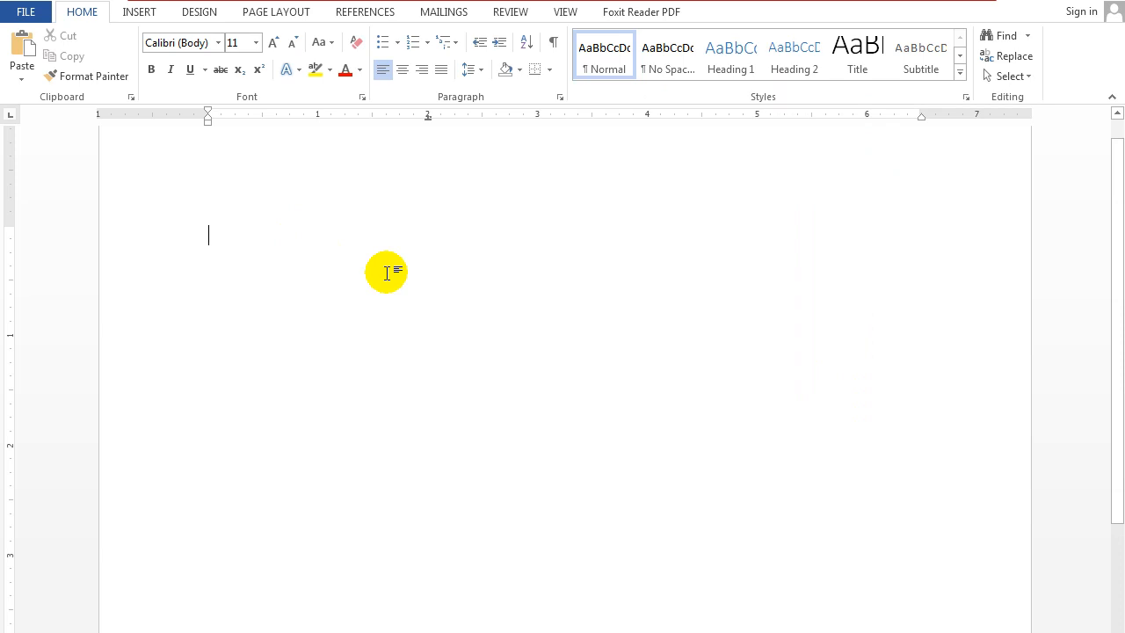
# Enter the contents line "Chap1. Electonics" followed by a long row of manual dots and "Page01".
pyautogui.write('Chap1.')
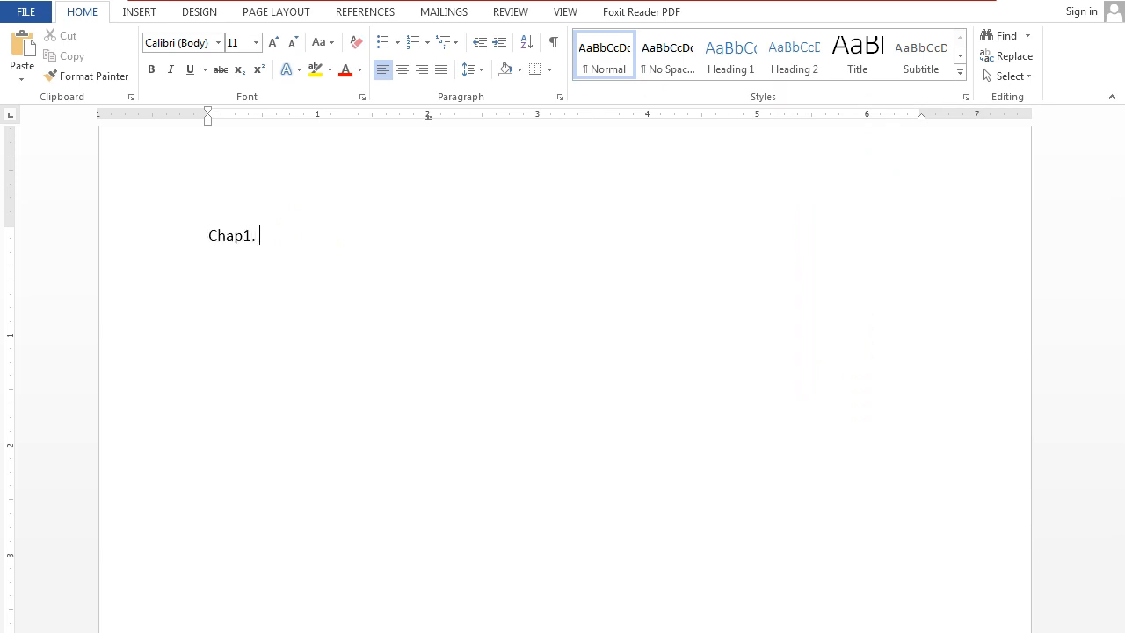
pyautogui.write(' Electonics Page01')
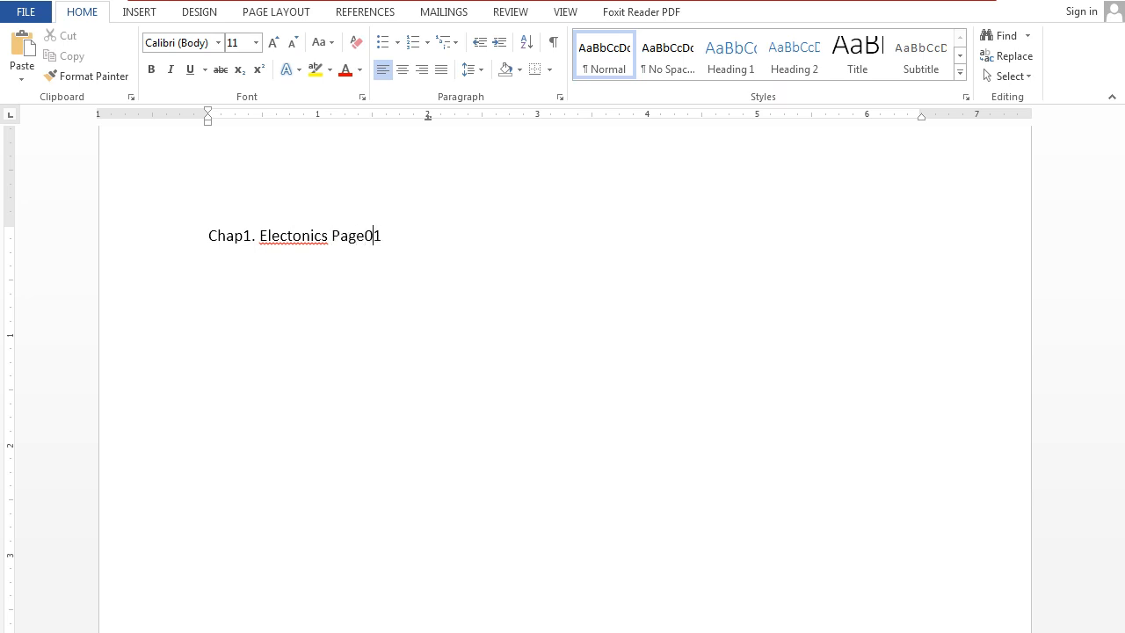
pyautogui.press('BackSpace')
pyautogui.write('.......................................................')
pyautogui.write('..............................................................')
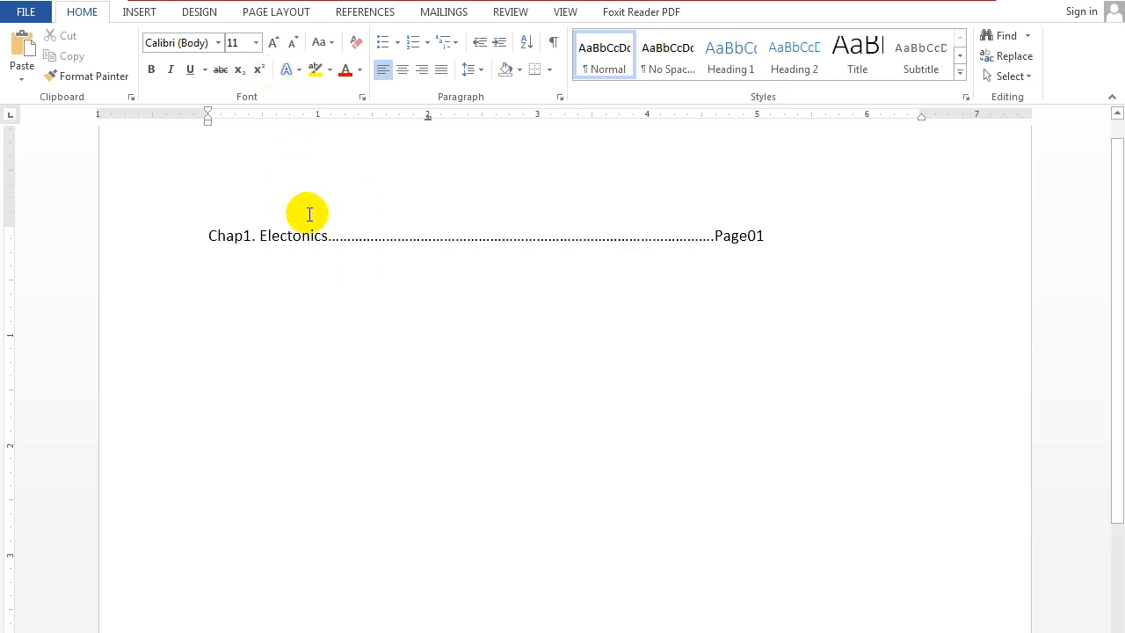
# Delete the manual dots between "Electonics" and "Page01".
pyautogui.click(833, 243)
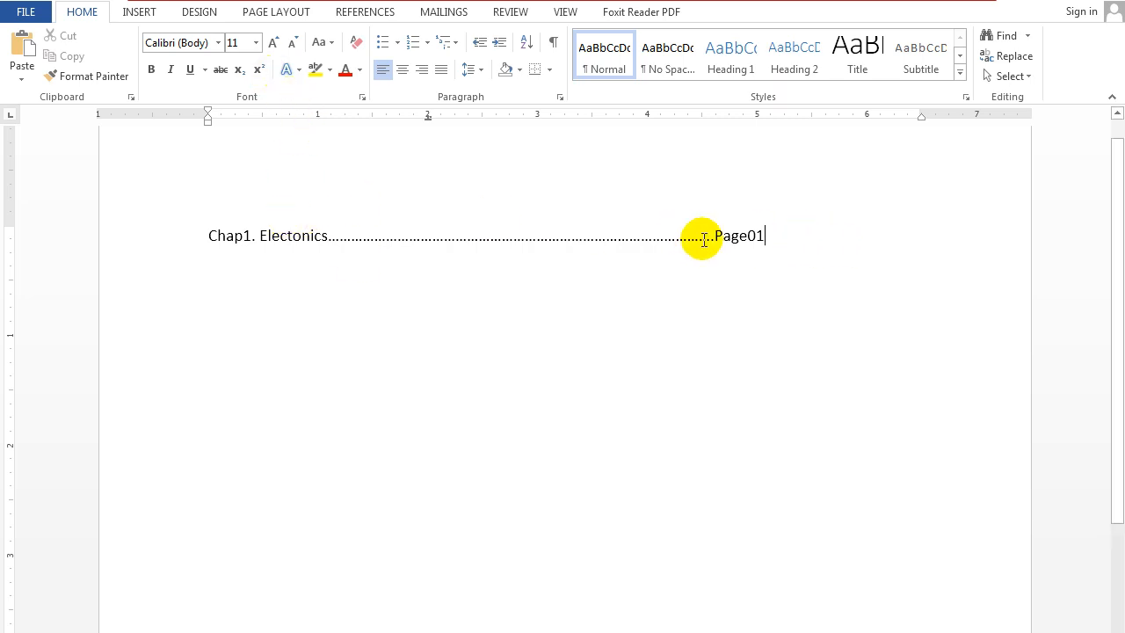
pyautogui.click(207, 235)
pyautogui.doubleClick(773, 239)
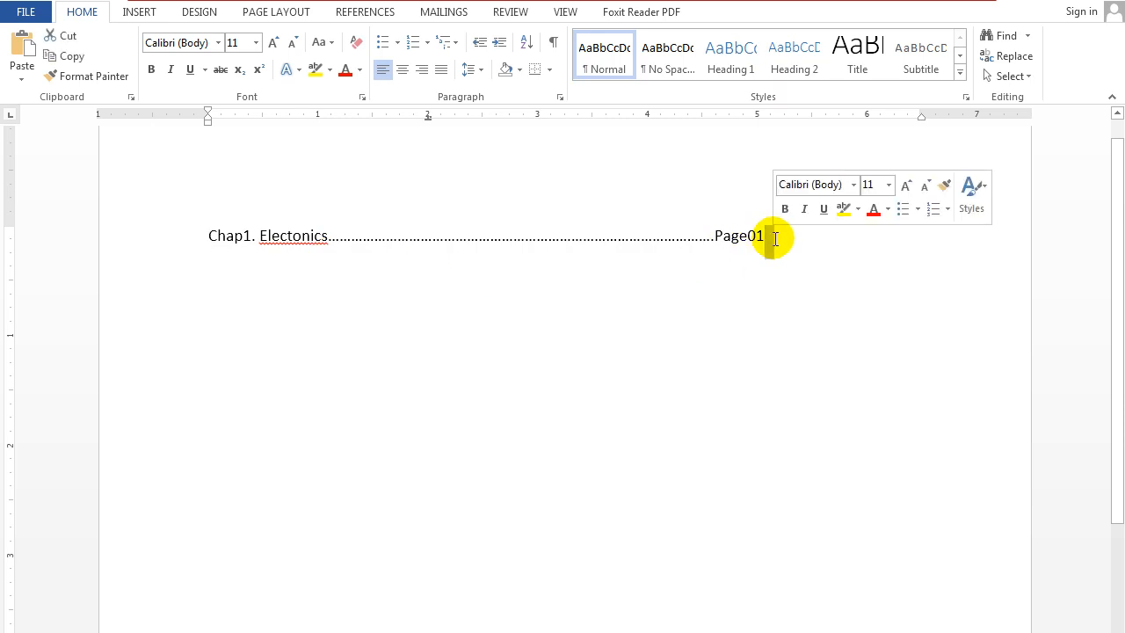
pyautogui.click(759, 235)
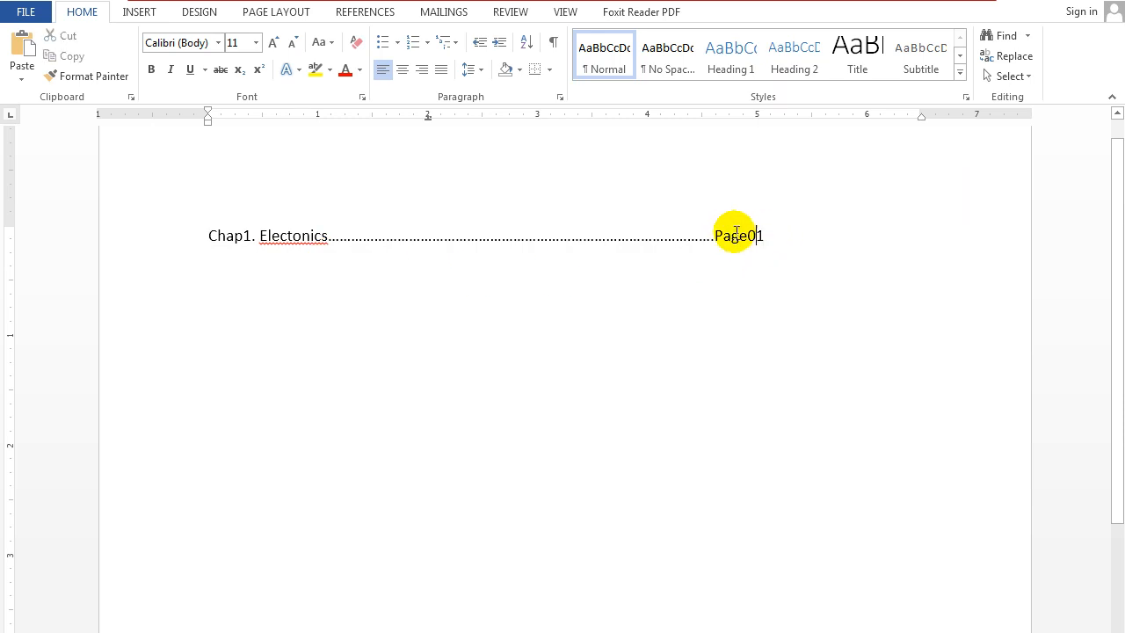
pyautogui.doubleClick(328, 235)
pyautogui.press('Delete')
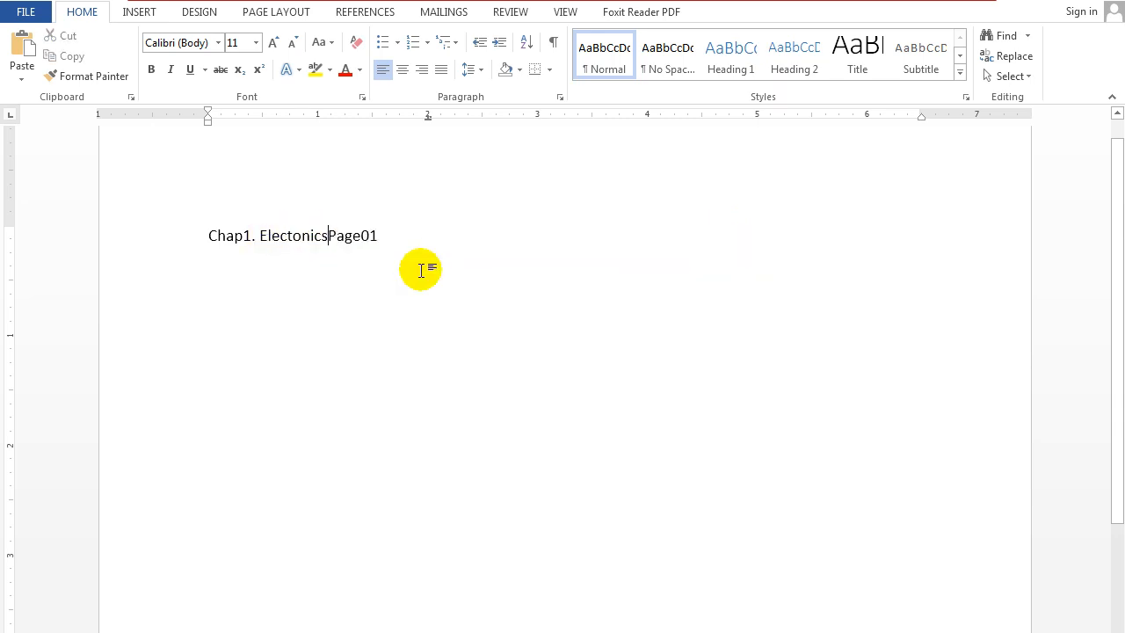
# Give the 2" decimal tab stop the dotted leader (option 2).
pyautogui.click(561, 97)
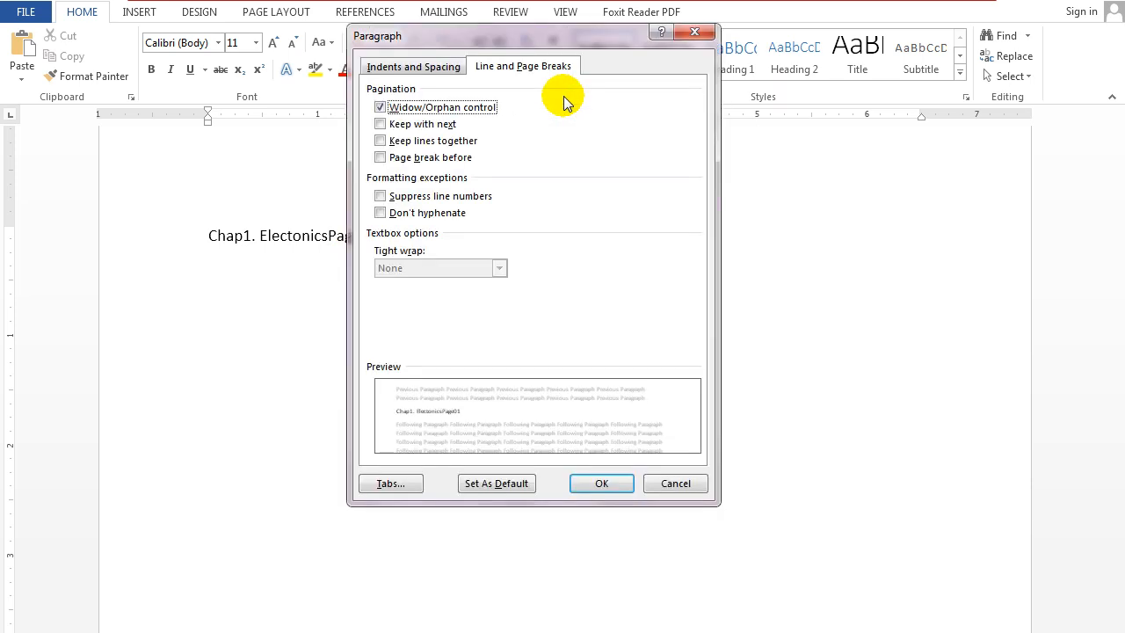
pyautogui.click(396, 482)
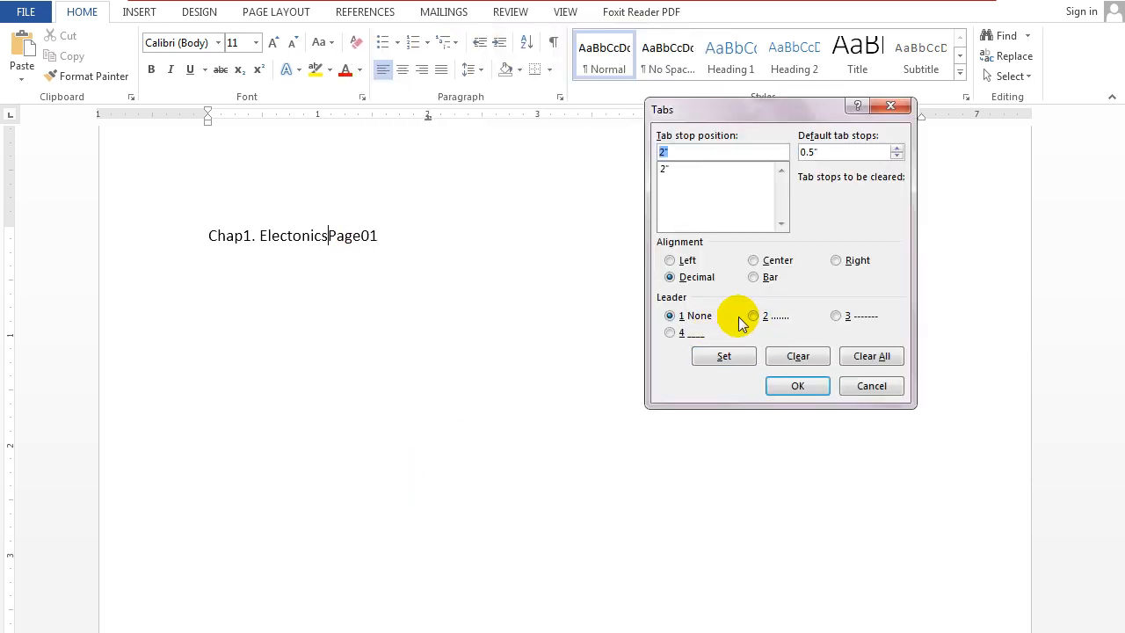
pyautogui.click(672, 169)
pyautogui.click(753, 317)
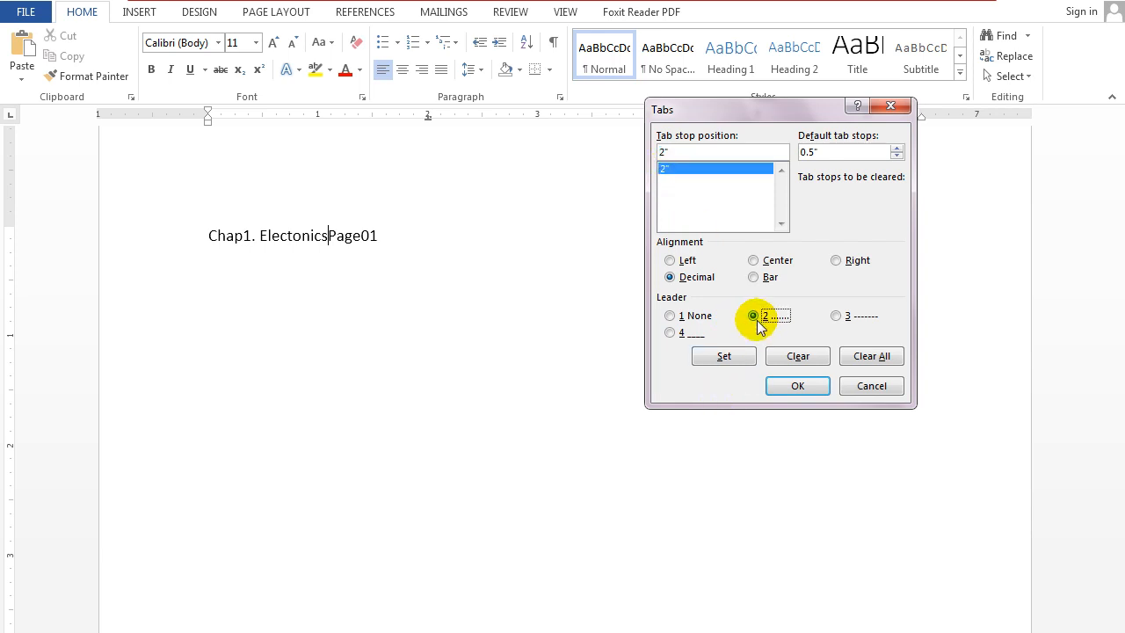
pyautogui.click(786, 384)
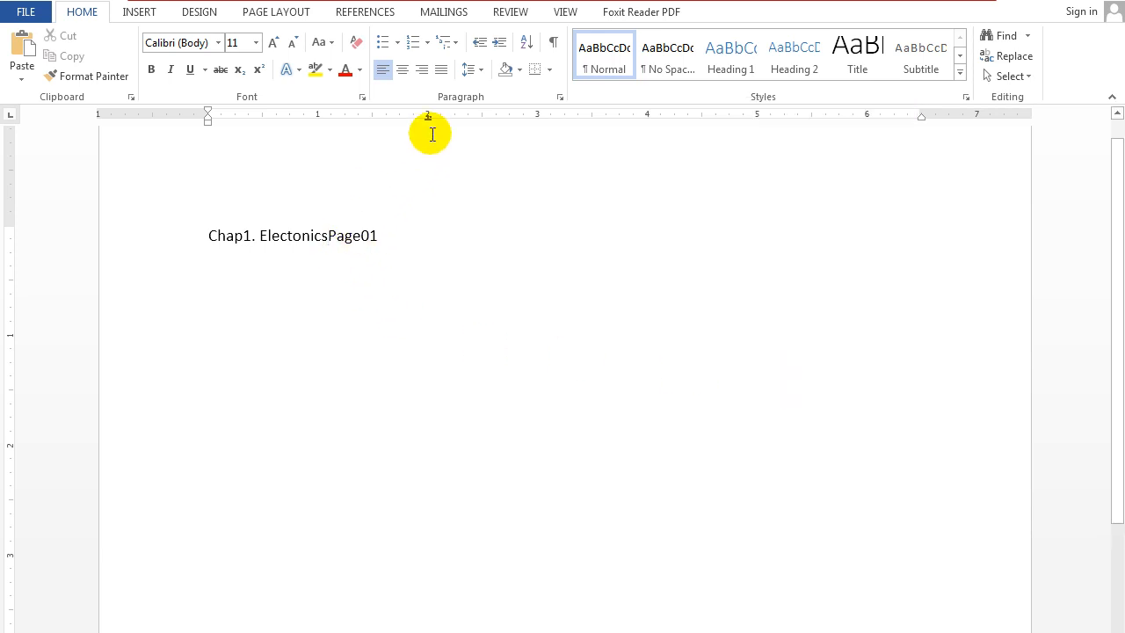
# Insert a single tab between "Electonics" and "Page01" so the dotted leader fills the gap.
pyautogui.press('Tab')
pyautogui.press('Tab')
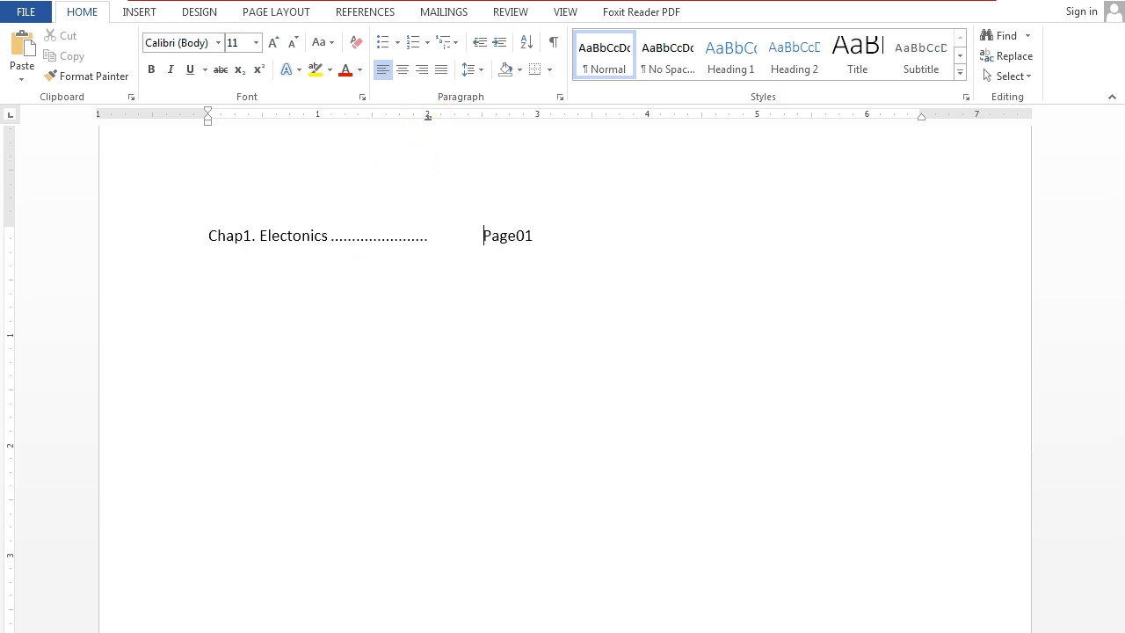
pyautogui.press('BackSpace')
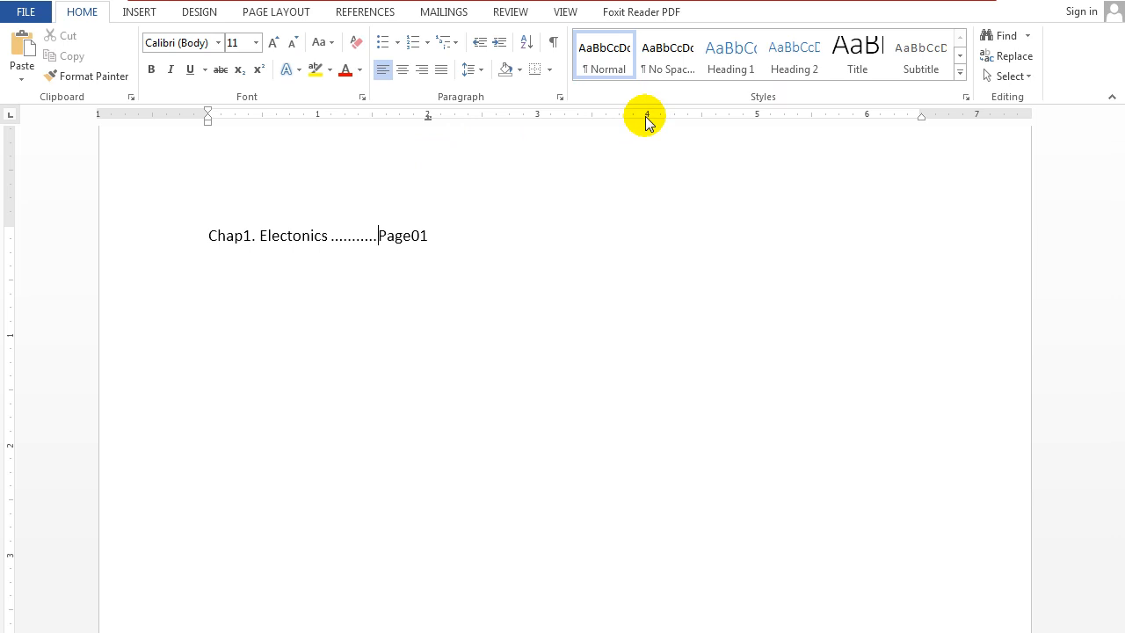
# Try moving "Page01" out to a plain 4" left tab stop with extra tabs, and remove all tabs before it.
pyautogui.press('BackSpace')
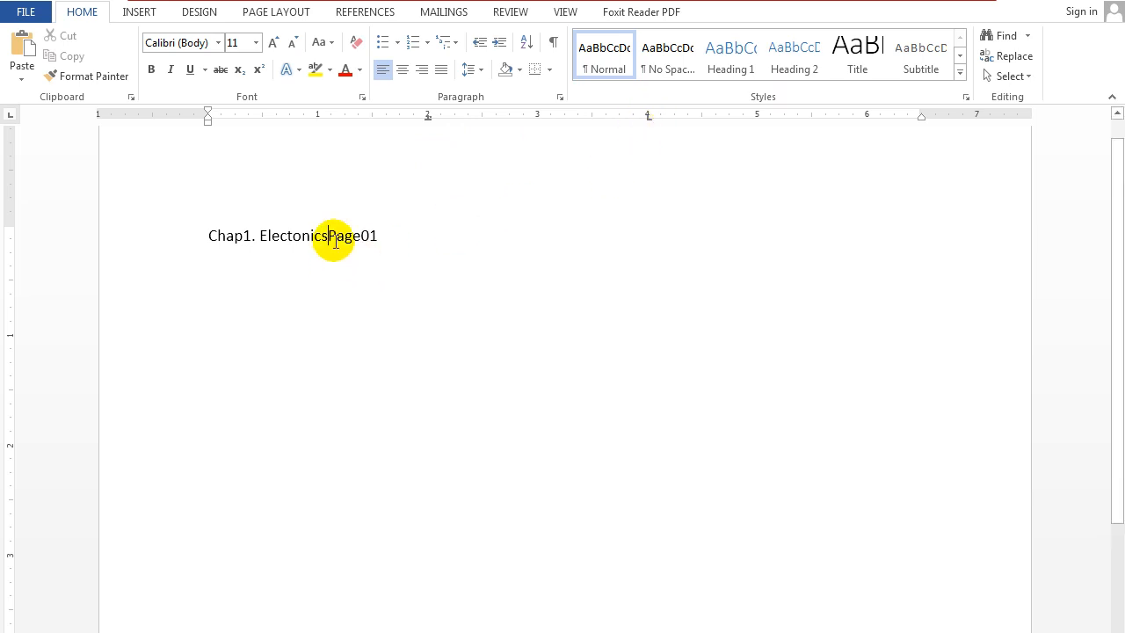
pyautogui.press('Tab')
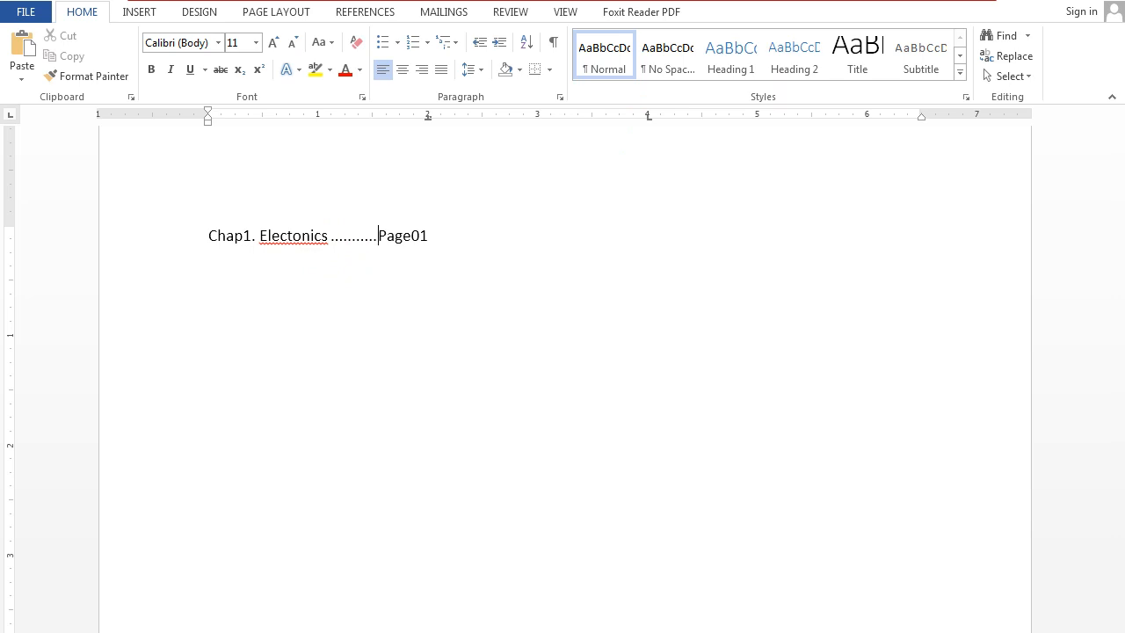
pyautogui.press('Tab')
pyautogui.press('Tab')
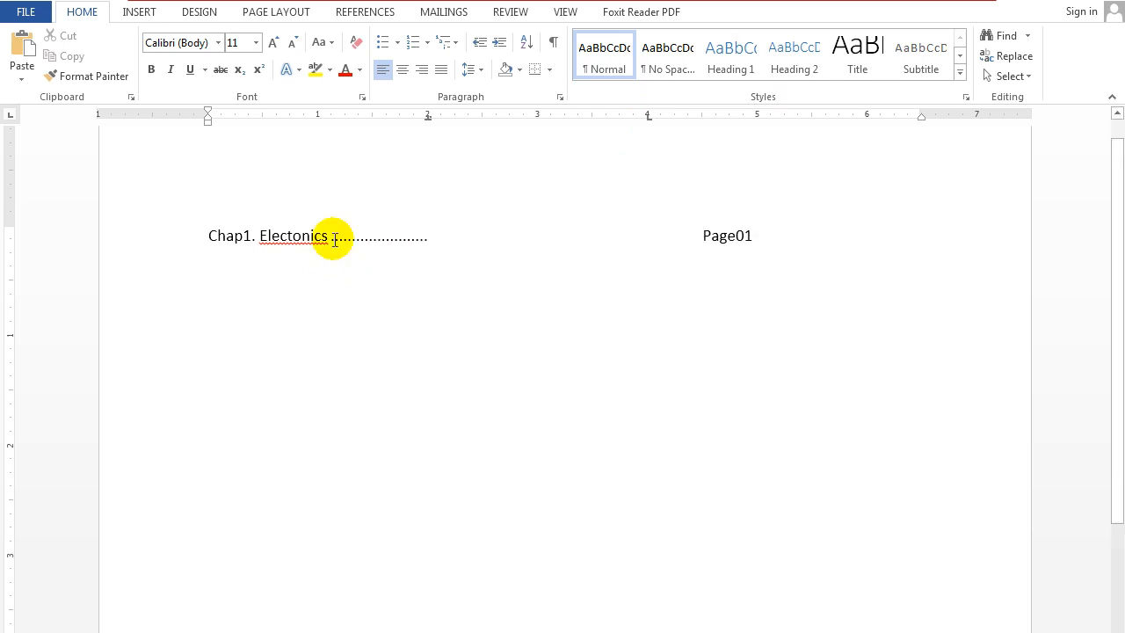
pyautogui.press('BackSpace')
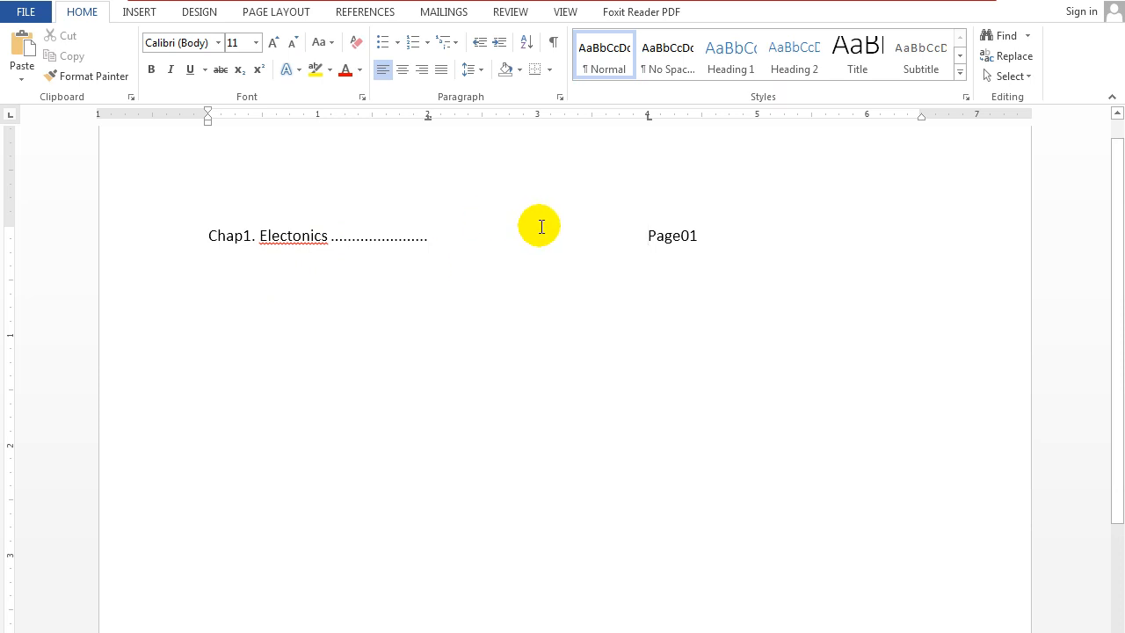
pyautogui.press('BackSpace')
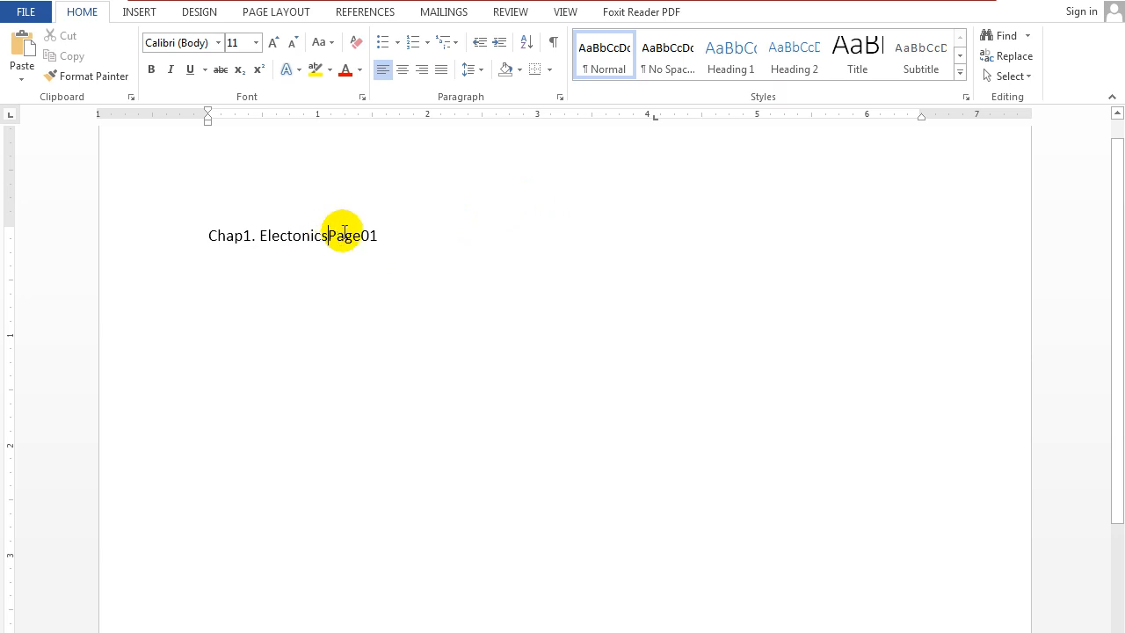
# Give the 4.06" left tab stop the dotted leader (option 2) and insert one tab between "Electonics" and "Page01".
pyautogui.click(559, 98)
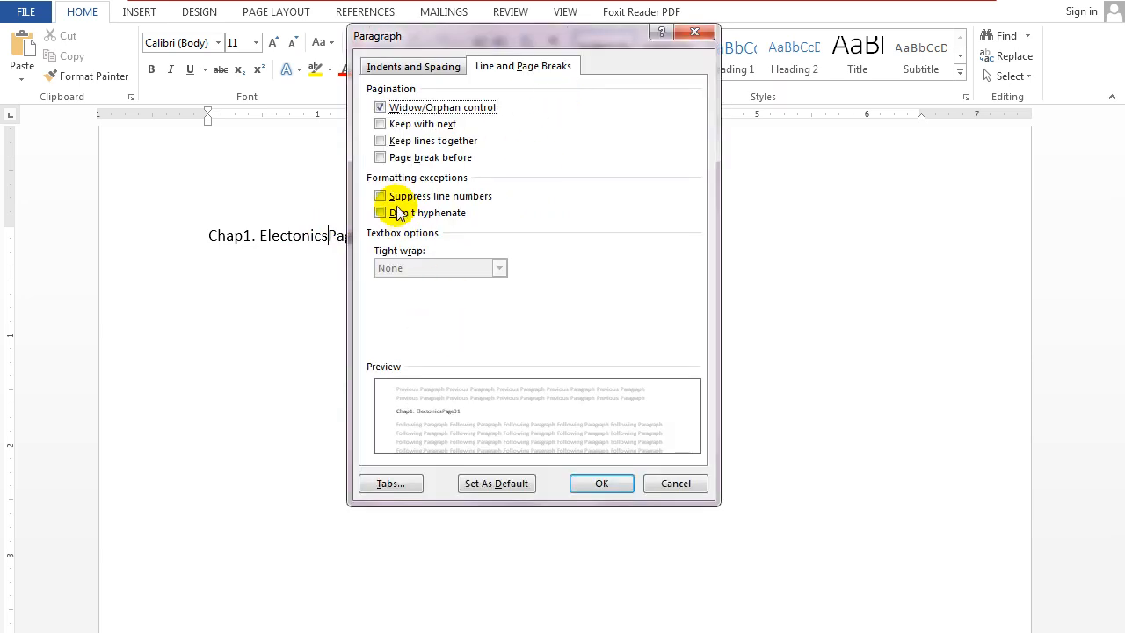
pyautogui.click(385, 479)
pyautogui.click(758, 316)
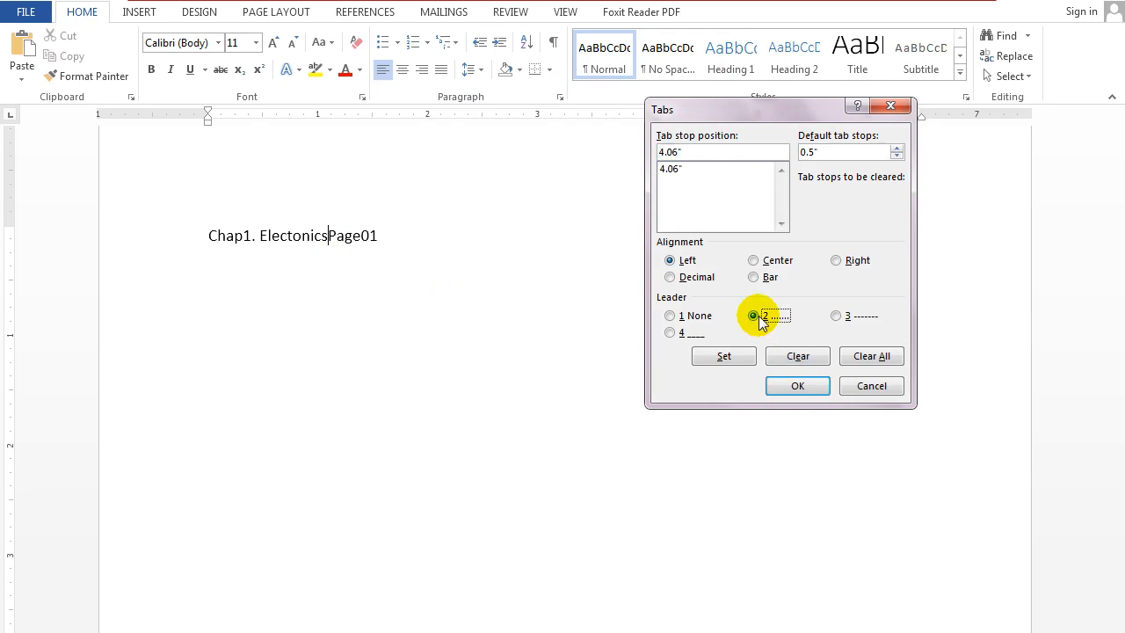
pyautogui.click(706, 361)
pyautogui.click(798, 386)
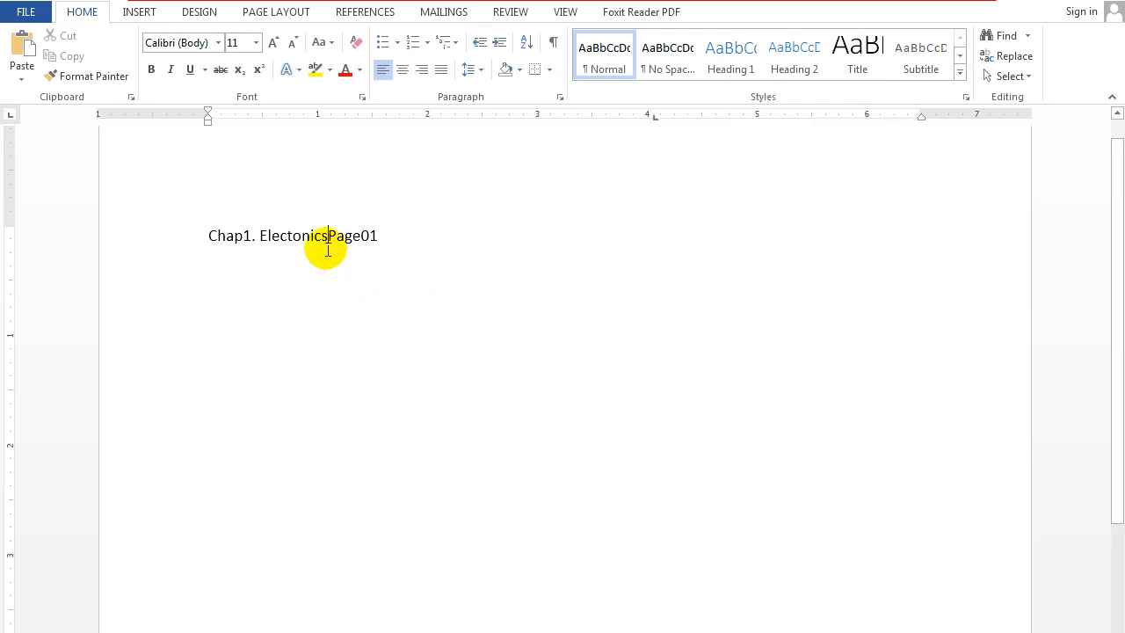
pyautogui.press('Tab')
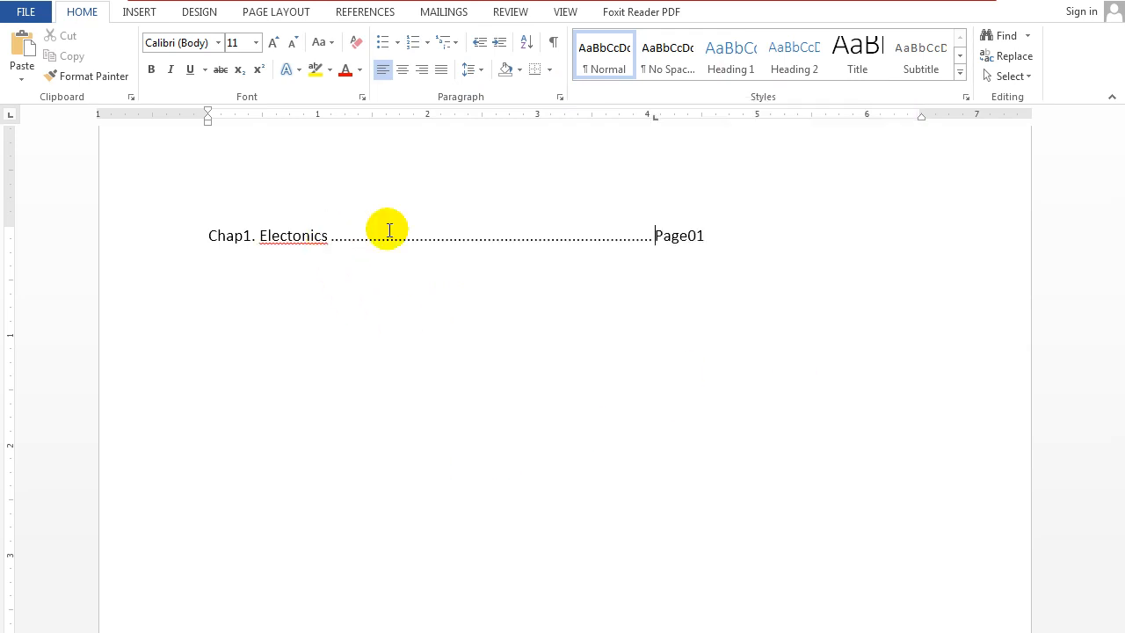
# Add a second contents line below the first, reading "Chap2. Dynamics Phyisics", a tab and "Page120".
pyautogui.click(712, 235)
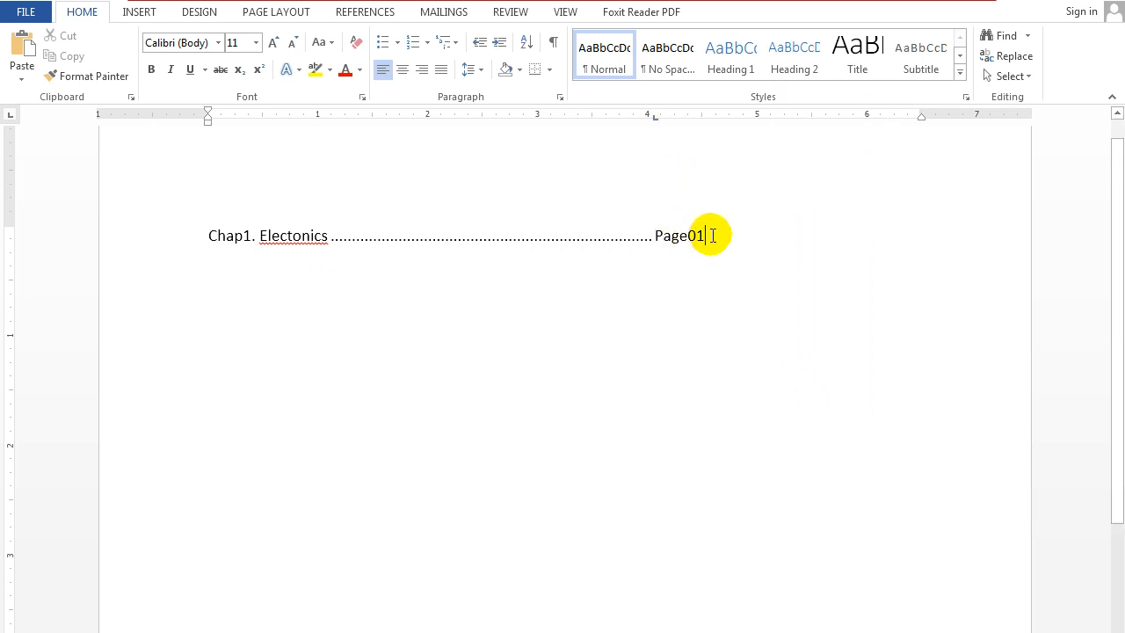
pyautogui.press('Return')
pyautogui.write('Chap2. Dynamics Phyisics')
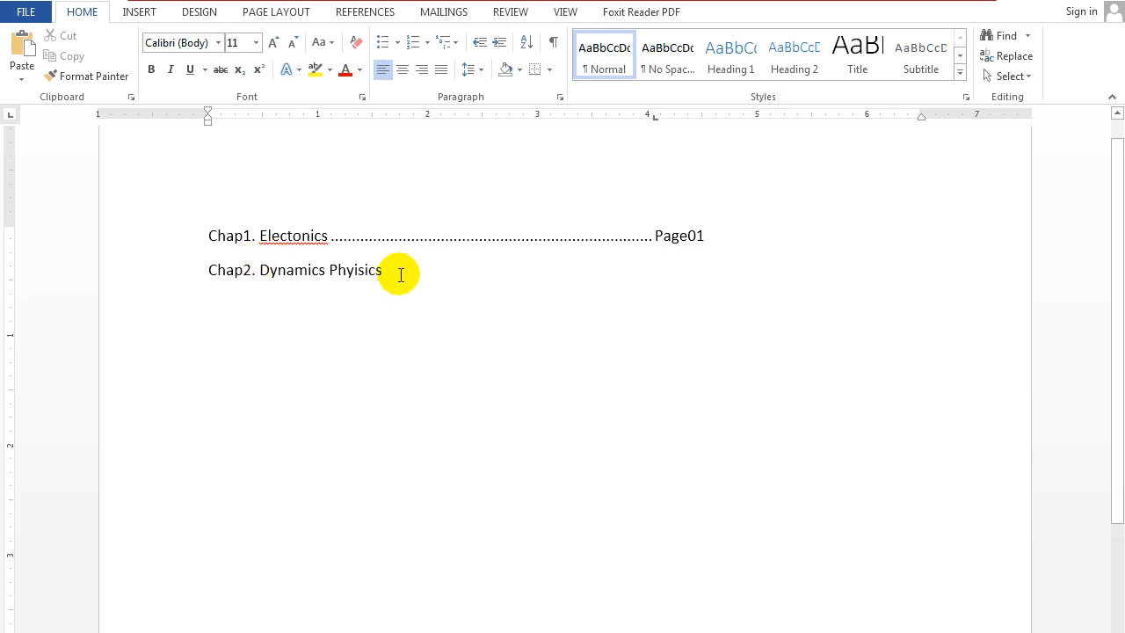
pyautogui.press('Tab')
pyautogui.write('Pagw')
pyautogui.press('BackSpace')
pyautogui.write('e120 ')
pyautogui.write('Chap3.')
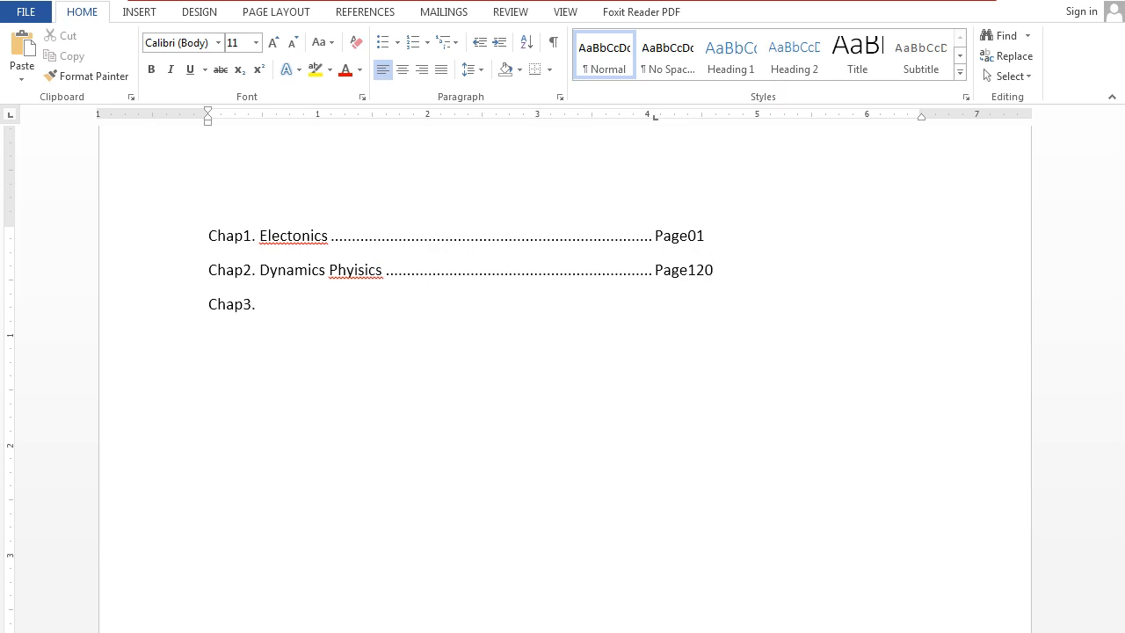
pyautogui.write(' PNG\tPage 30')
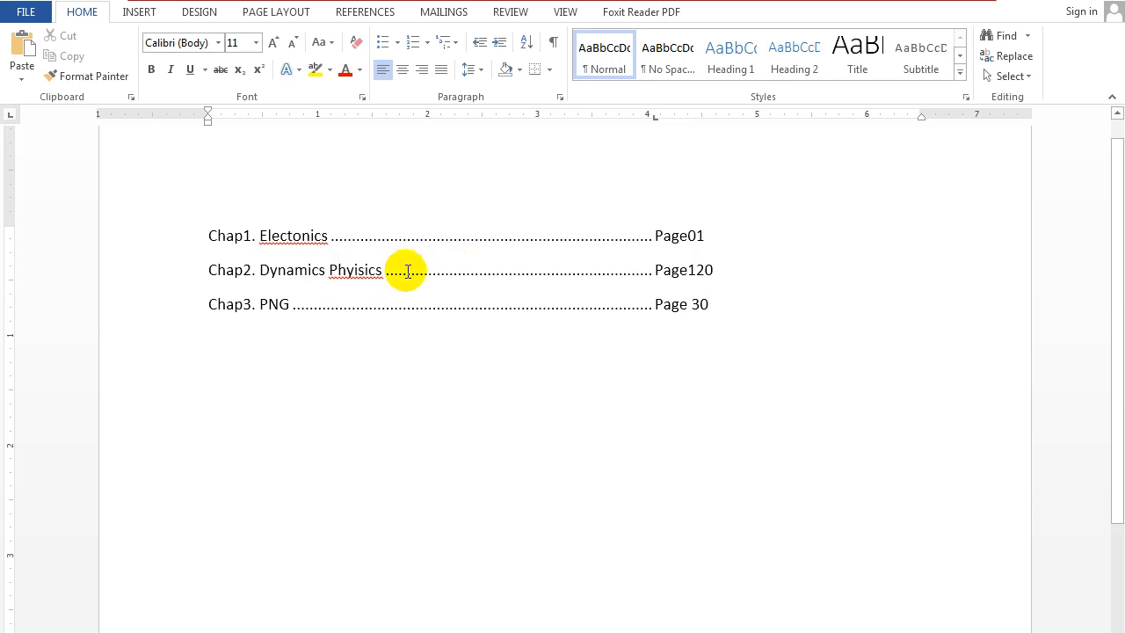